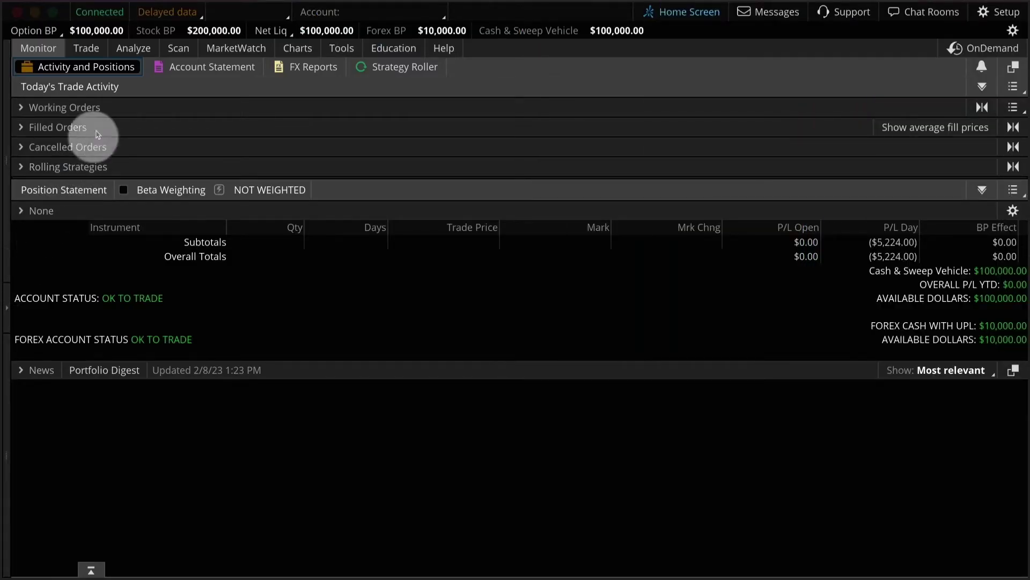
Open Analyze > Probability Analysis and load the AAPL chart with its odds table
click(133, 52)
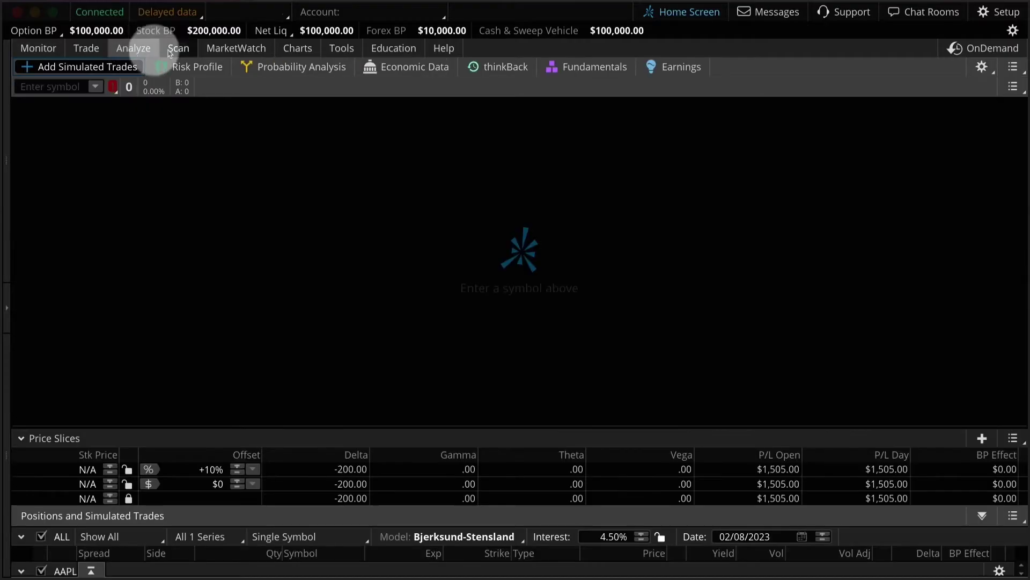
click(276, 69)
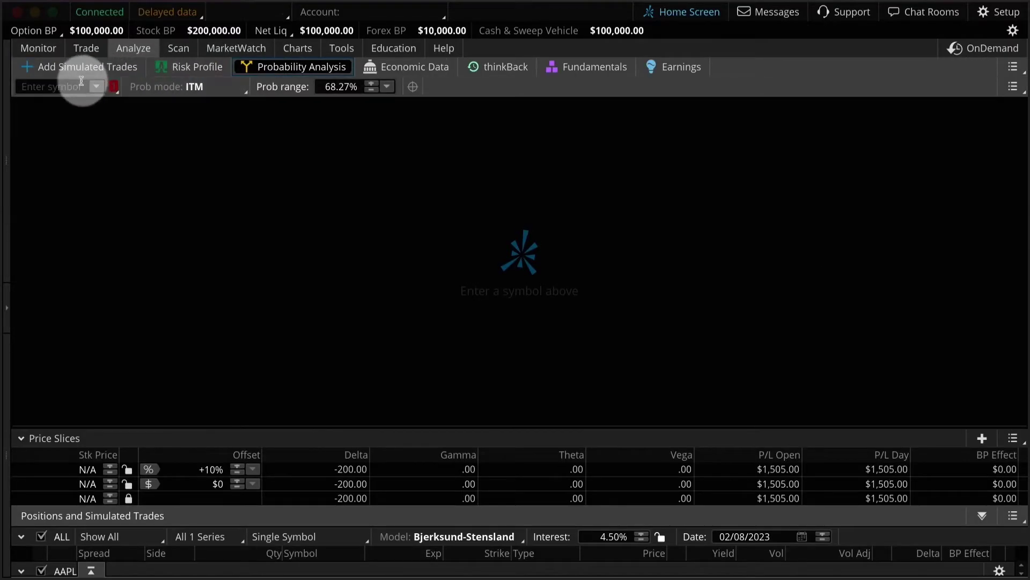
click(76, 84)
text(AAPL)
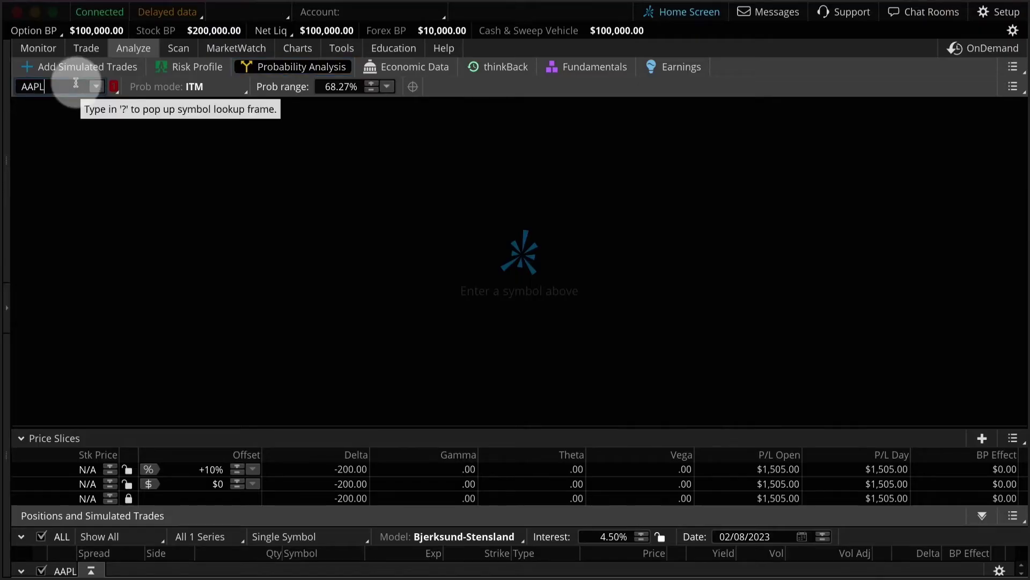
key(Return)
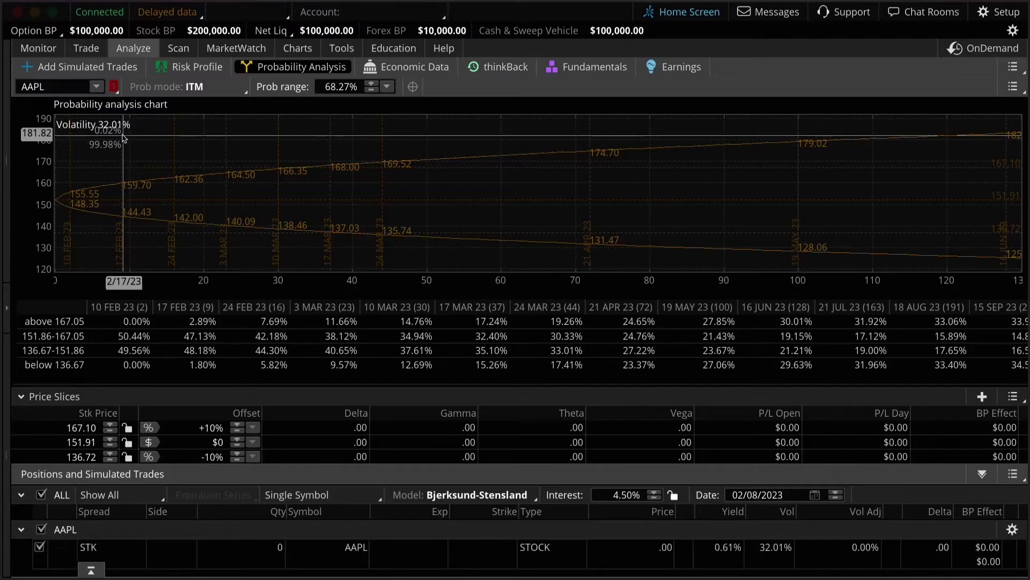
click(116, 135)
drag(117, 135, 79, 142)
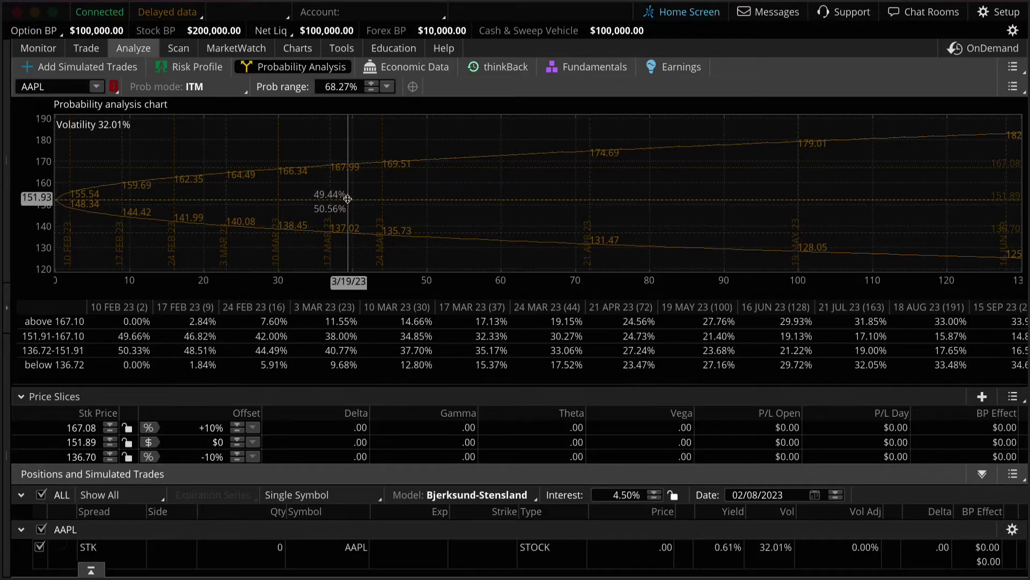
Turn off the chart crosshair and collapse the Positions and Simulated Trades list
click(412, 88)
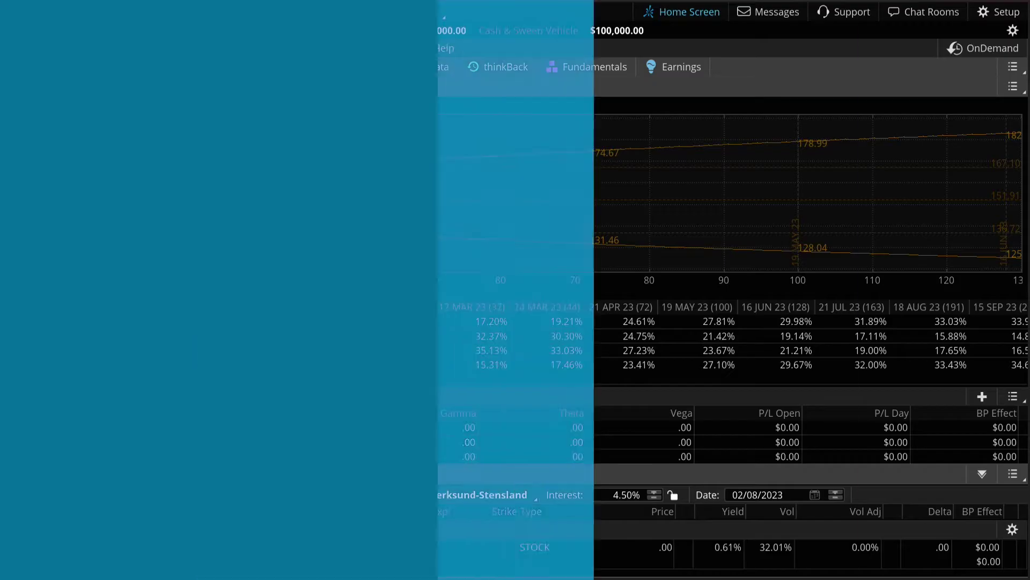
click(352, 226)
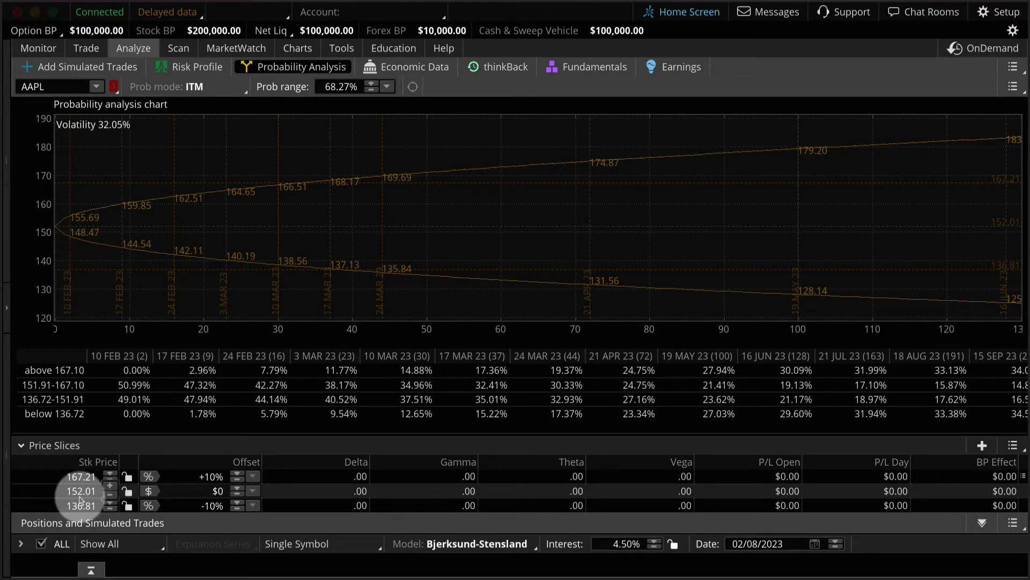
click(83, 494)
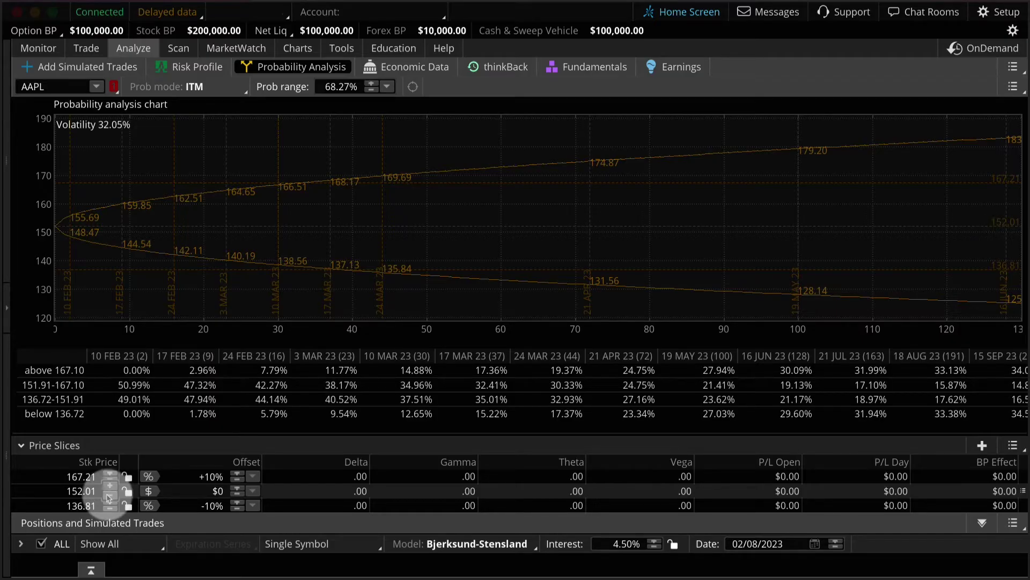
click(98, 477)
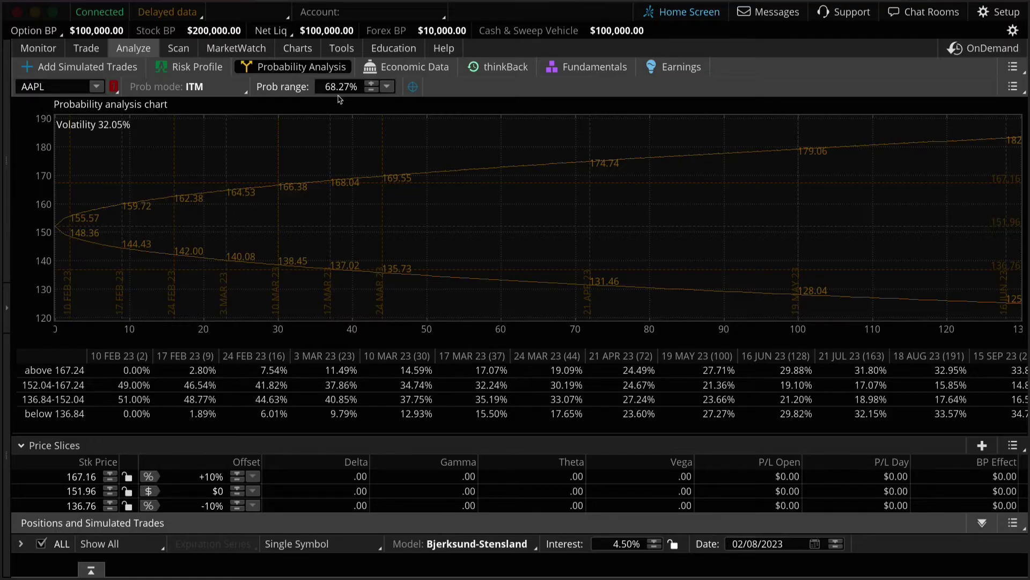
Draft a 100-share AAPL buy order from the ask with a 135.00 DAY limit
click(88, 49)
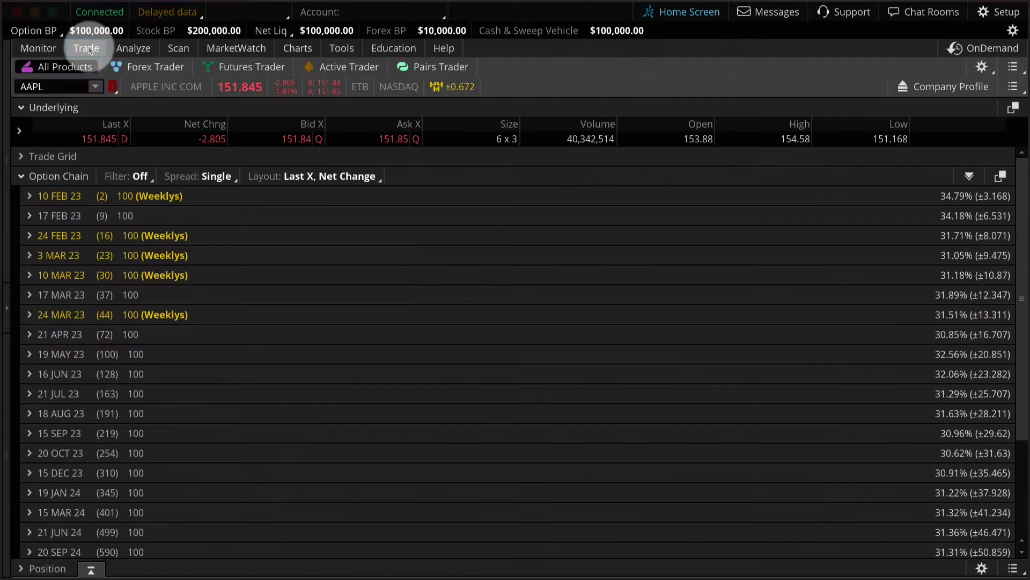
click(379, 139)
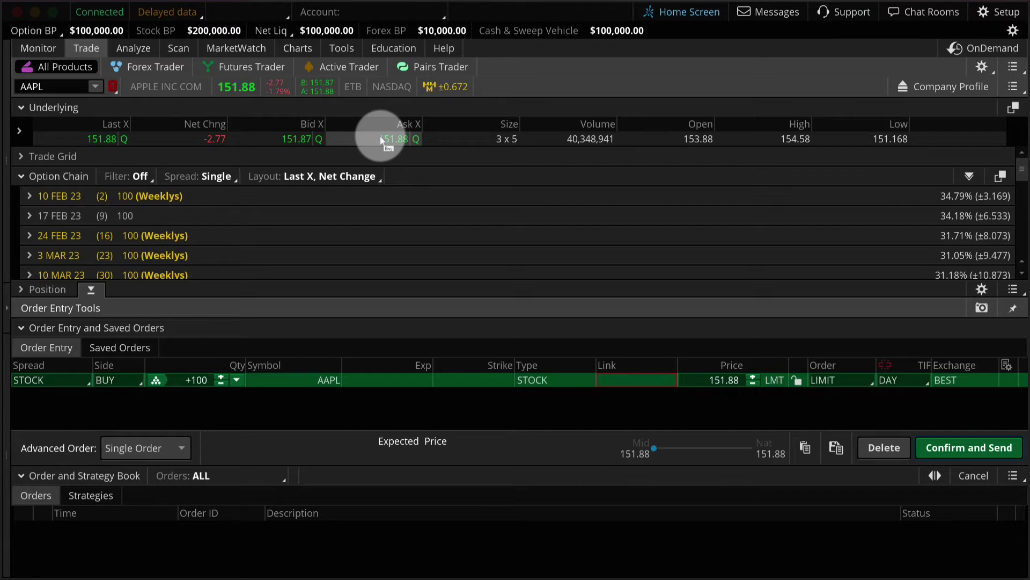
click(695, 378)
double_click(696, 378)
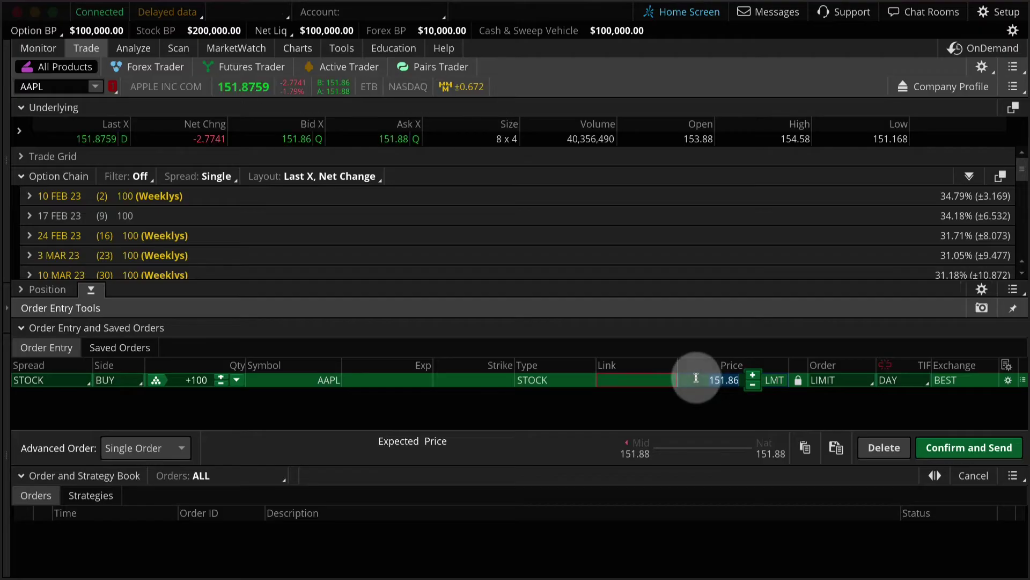
text(135)
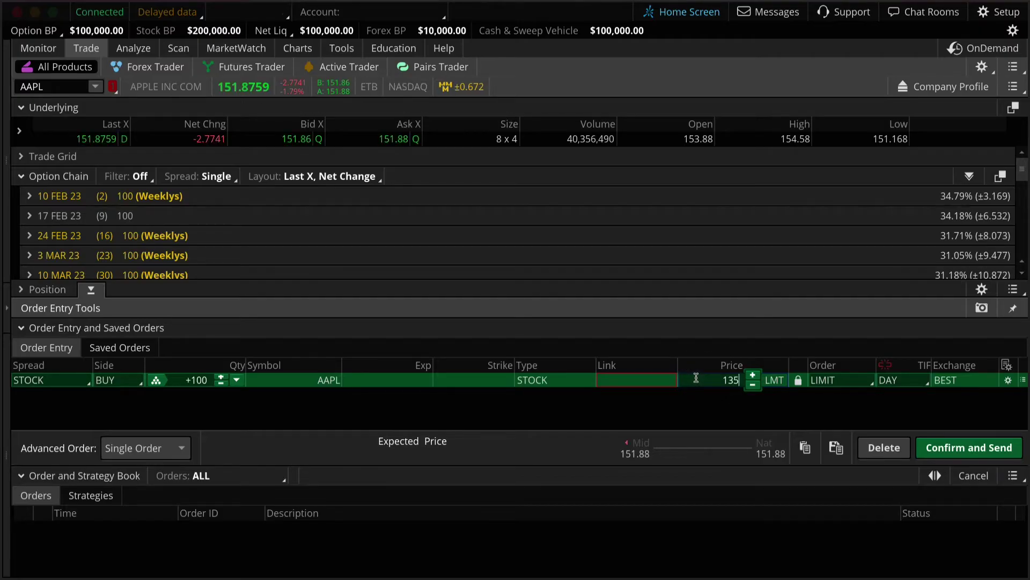
key(Return)
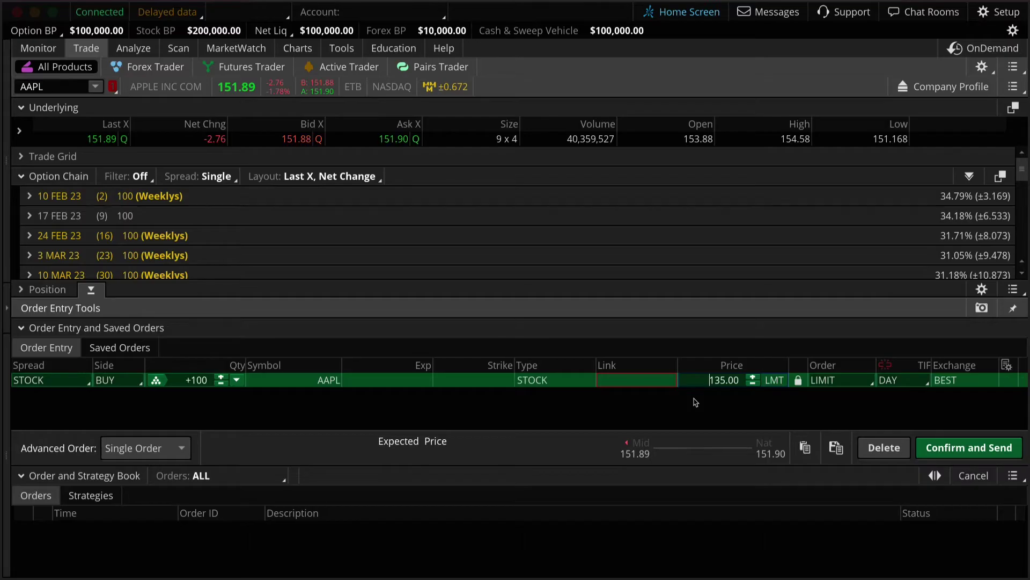
Back on AAPL probability analysis, change the 136.71 price slice to 135.00
click(136, 50)
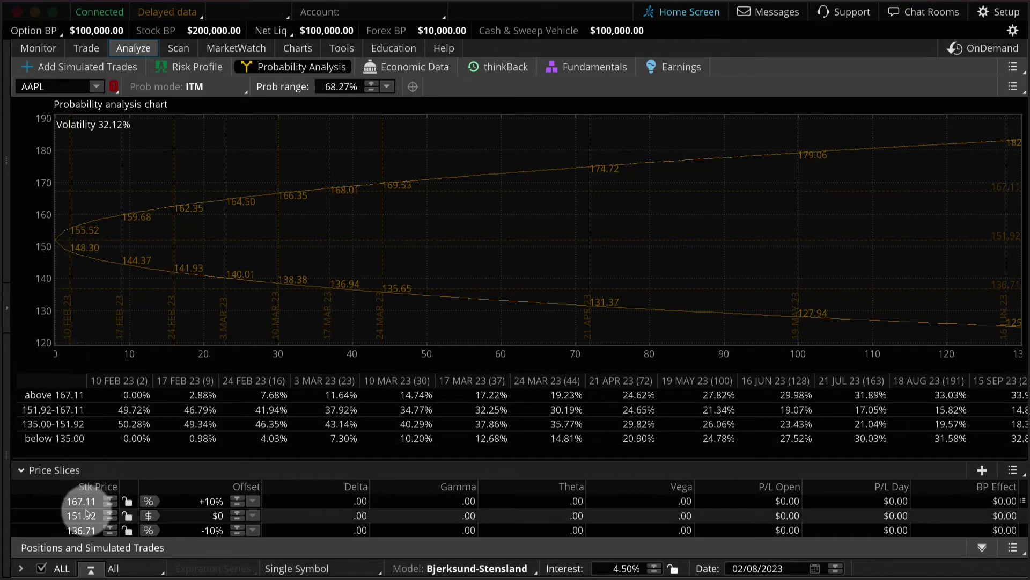
click(82, 530)
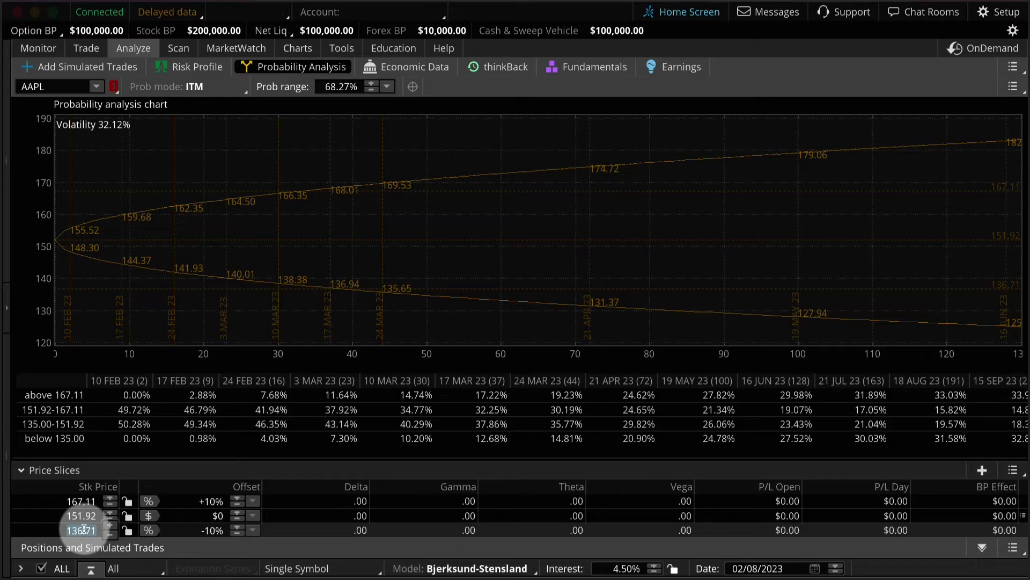
text(135)
key(Return)
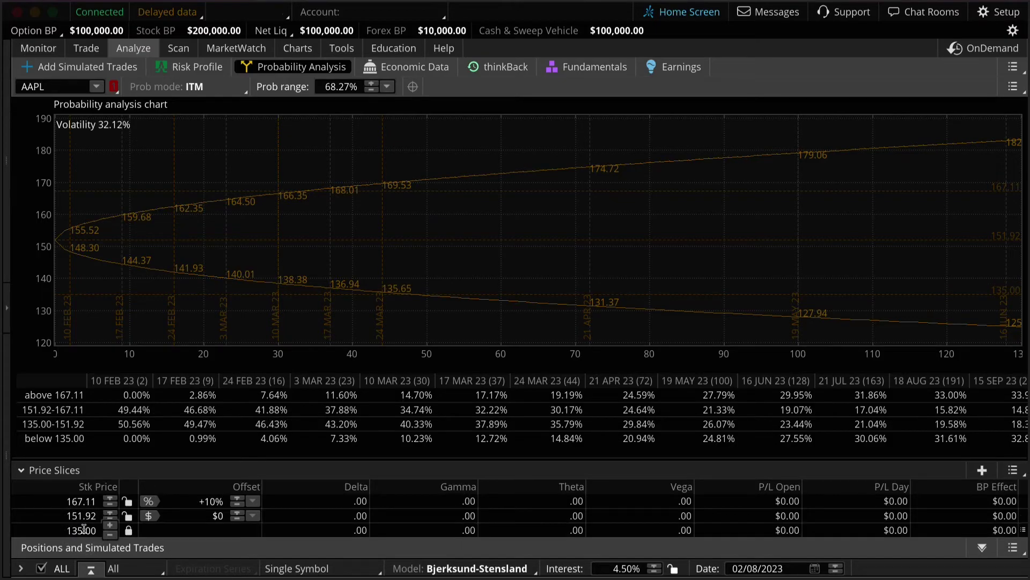
click(84, 529)
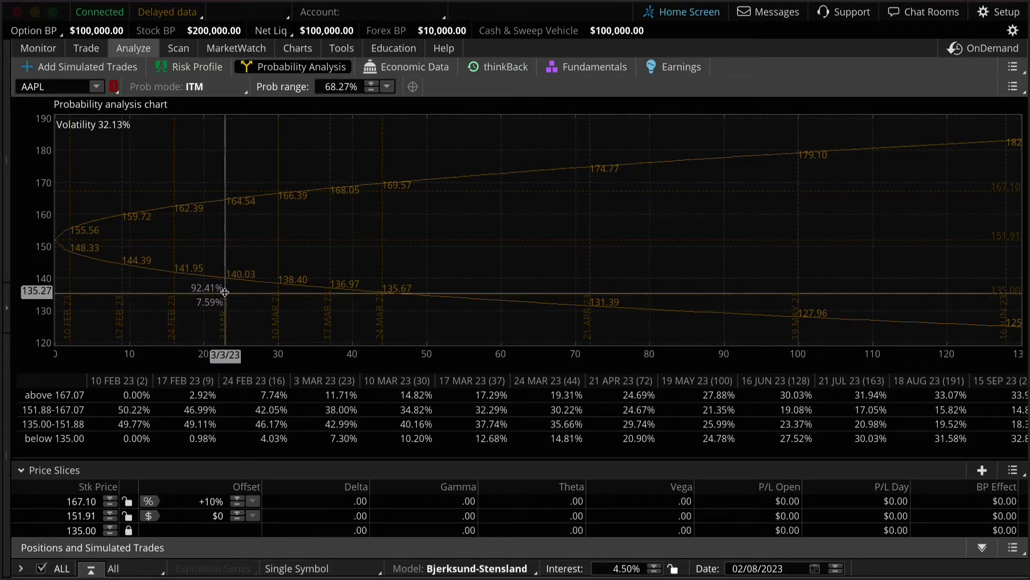
drag(222, 293, 867, 447)
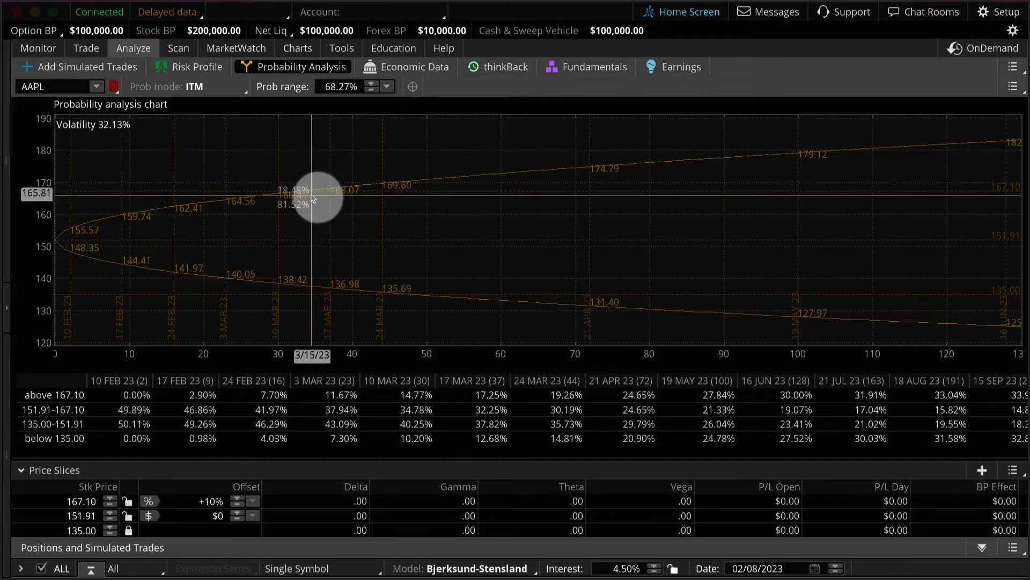
Open the AAPL option chain on Trade and expand the 17 MAR 23 strikes
click(86, 48)
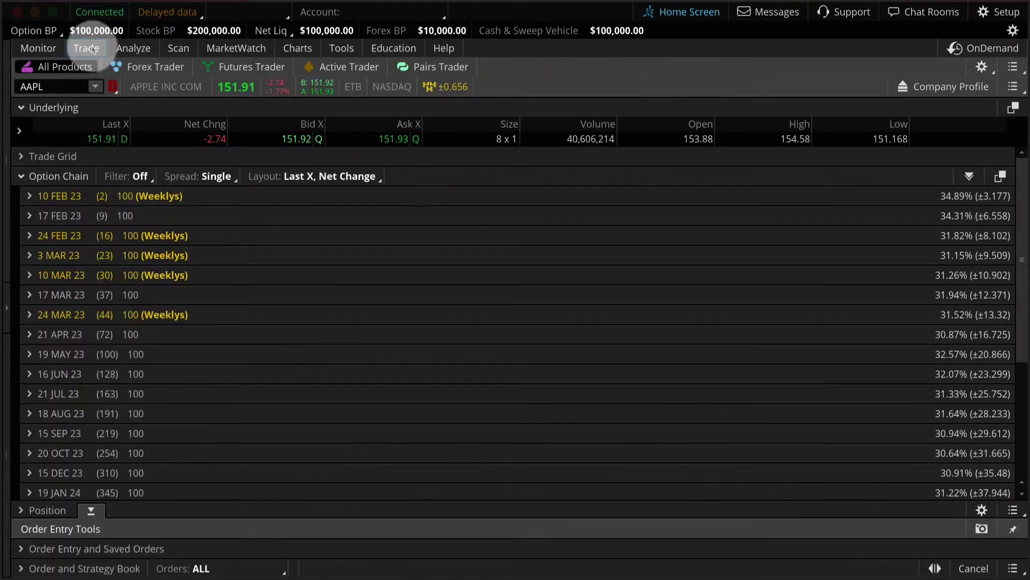
click(29, 295)
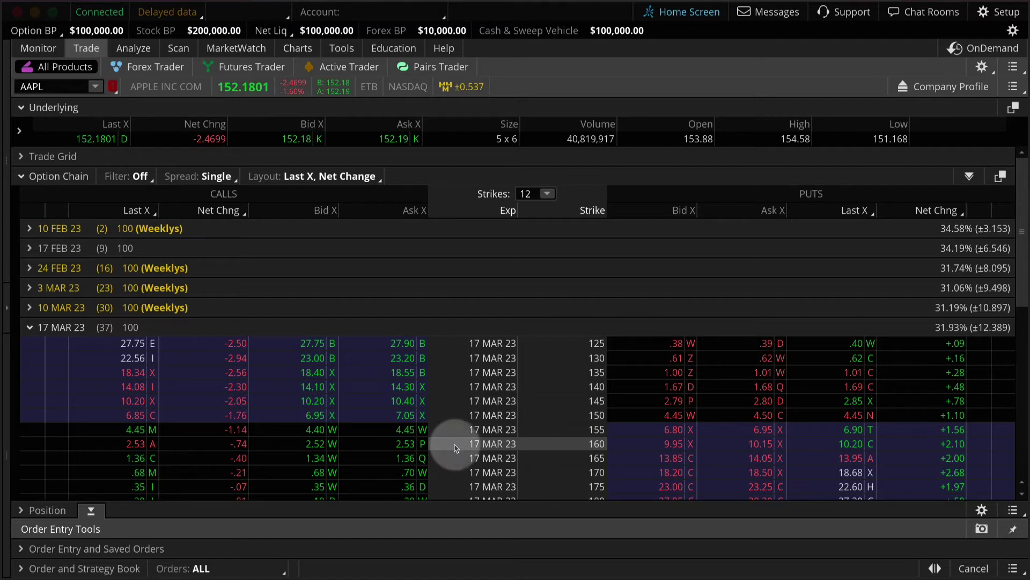
Replace the Last X and Net Chng columns with Probability ITM and Probability OTM
click(153, 213)
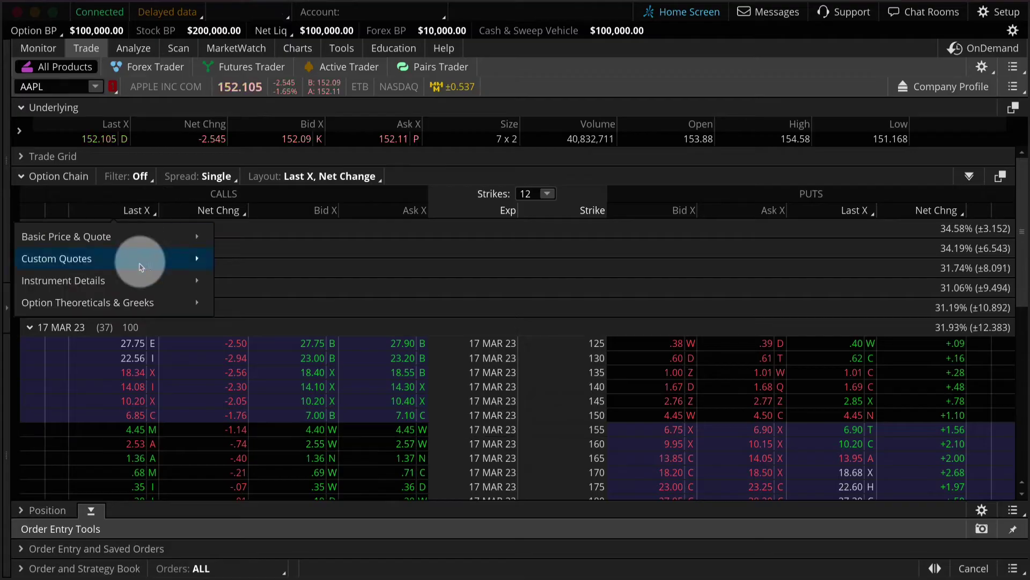
mouse_move(134, 310)
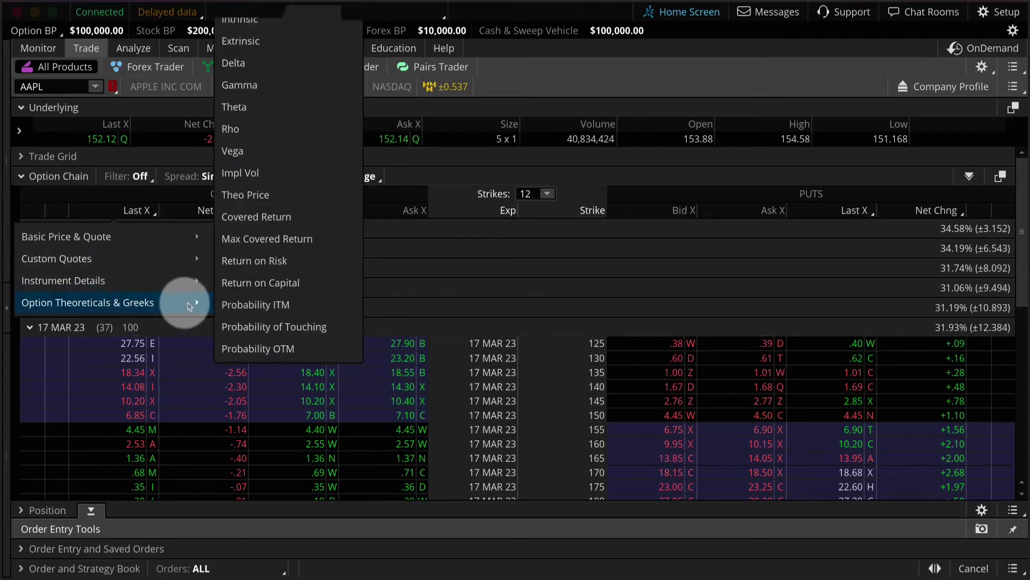
click(239, 305)
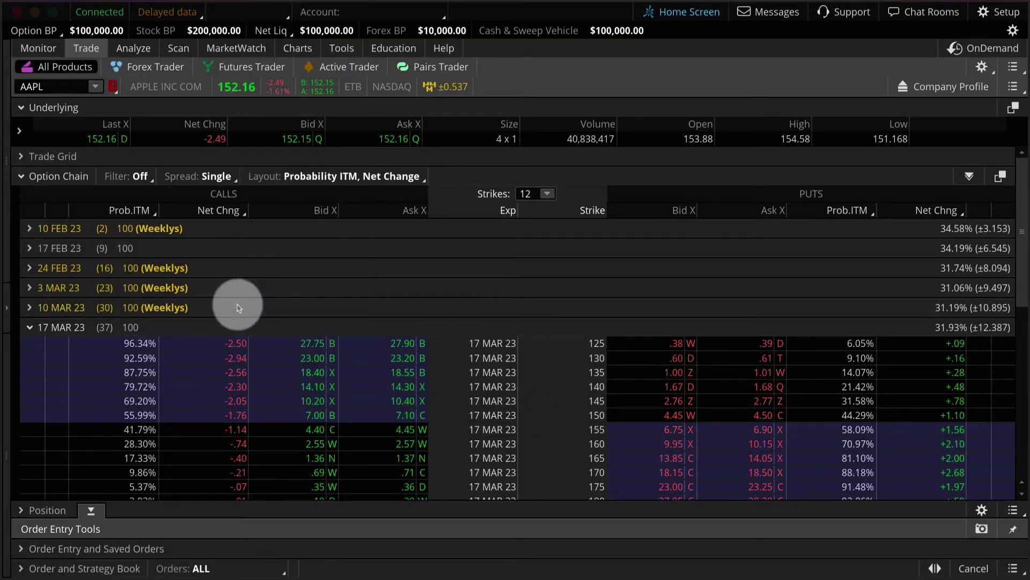
click(231, 209)
mouse_move(220, 302)
click(355, 349)
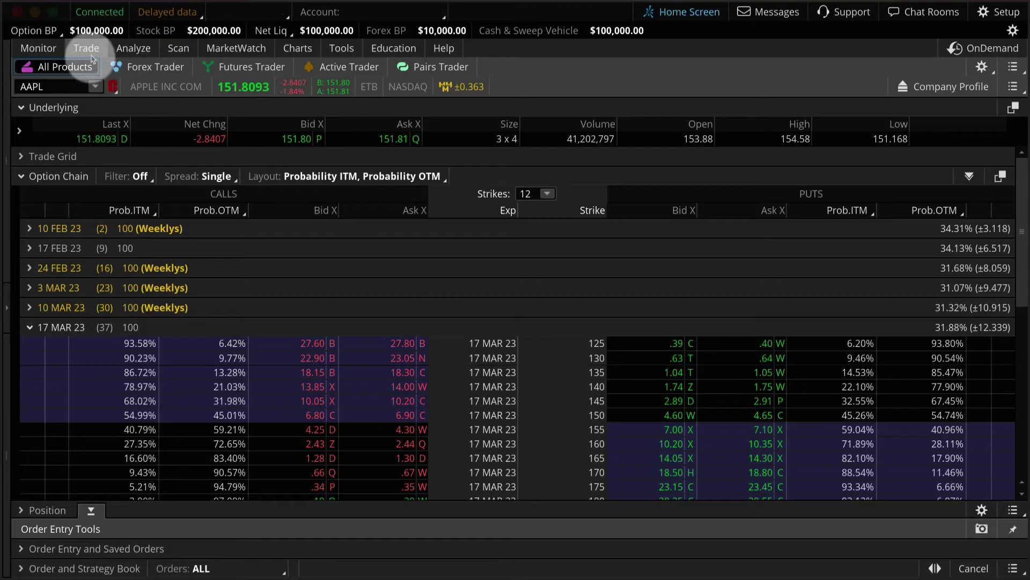
Return to AAPL probability analysis and drag the crosshair up the cone to 155.86
click(129, 51)
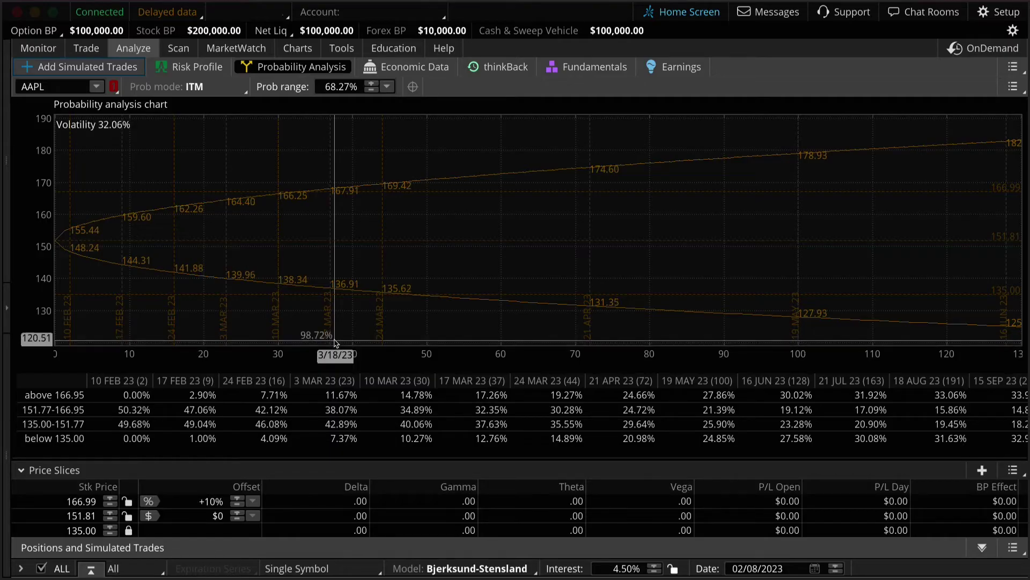
click(334, 342)
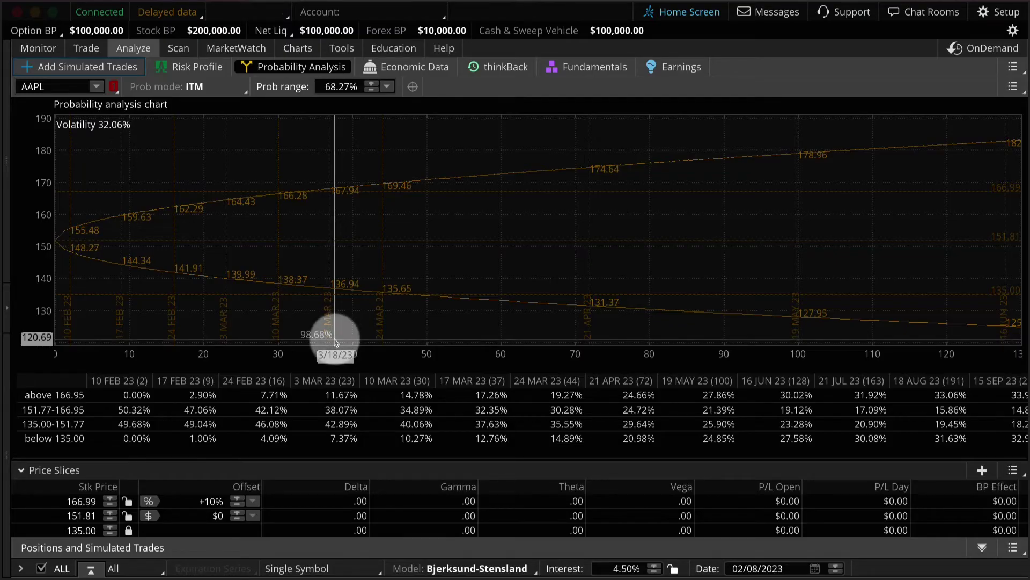
drag(334, 341, 331, 207)
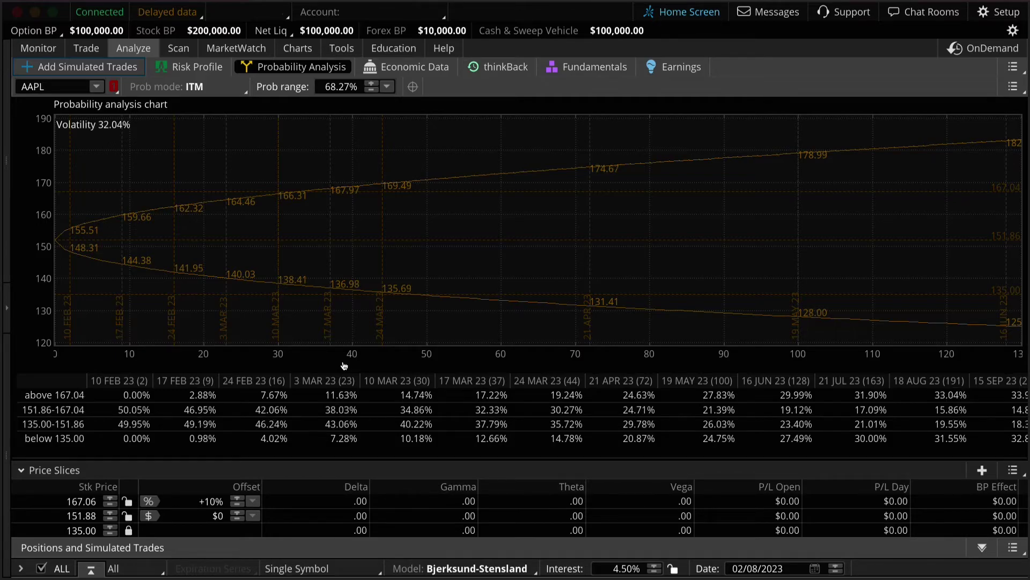
Check the odds near 169.58, then start selling the 17 MAR 23 160 call
drag(344, 366, 146, 178)
click(86, 48)
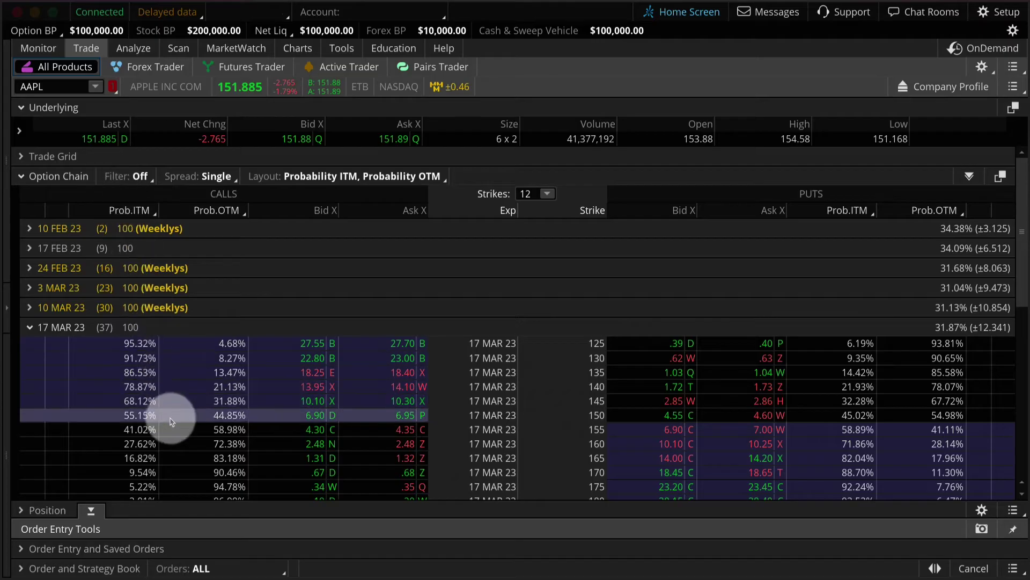
click(177, 446)
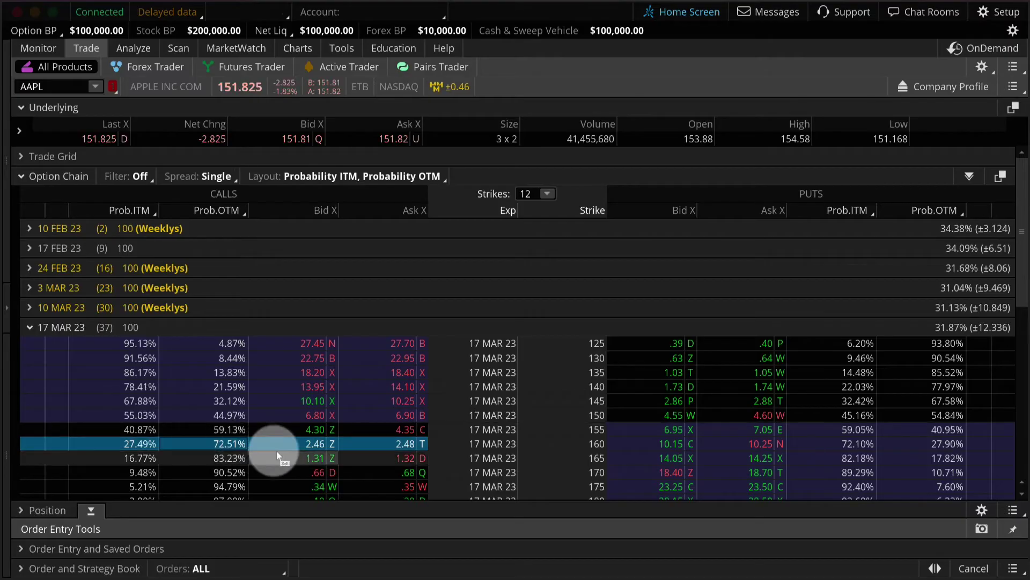
click(315, 448)
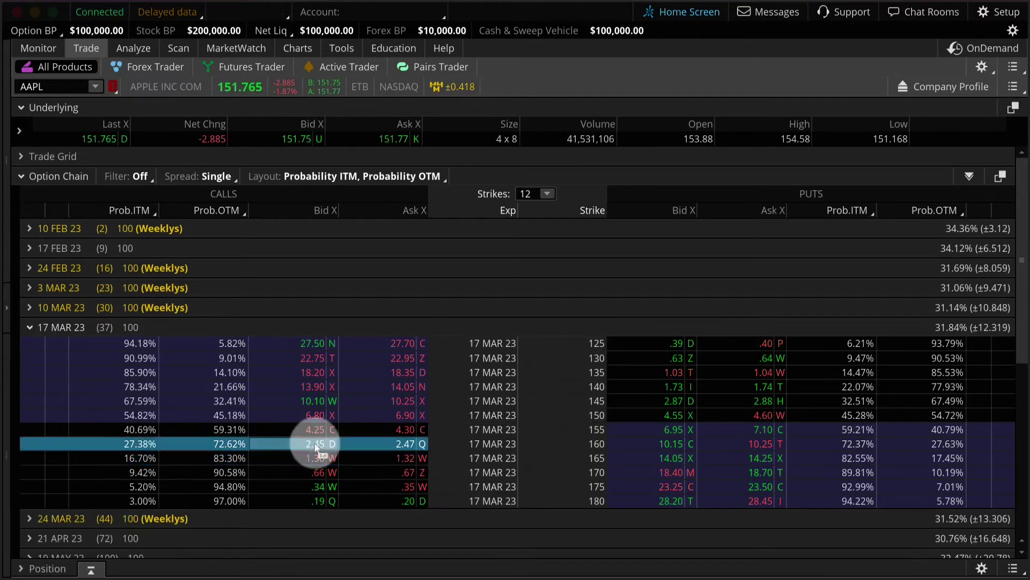
click(90, 382)
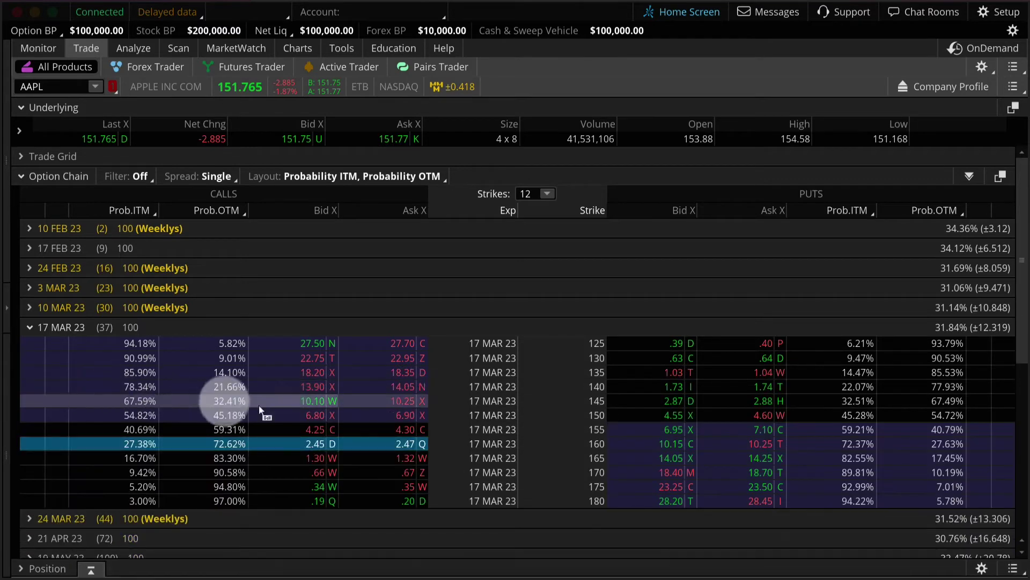
Make the order a 160/165 call vertical, lock its limit at 1.15, and collapse Order Entry
ctrl+click(407, 461)
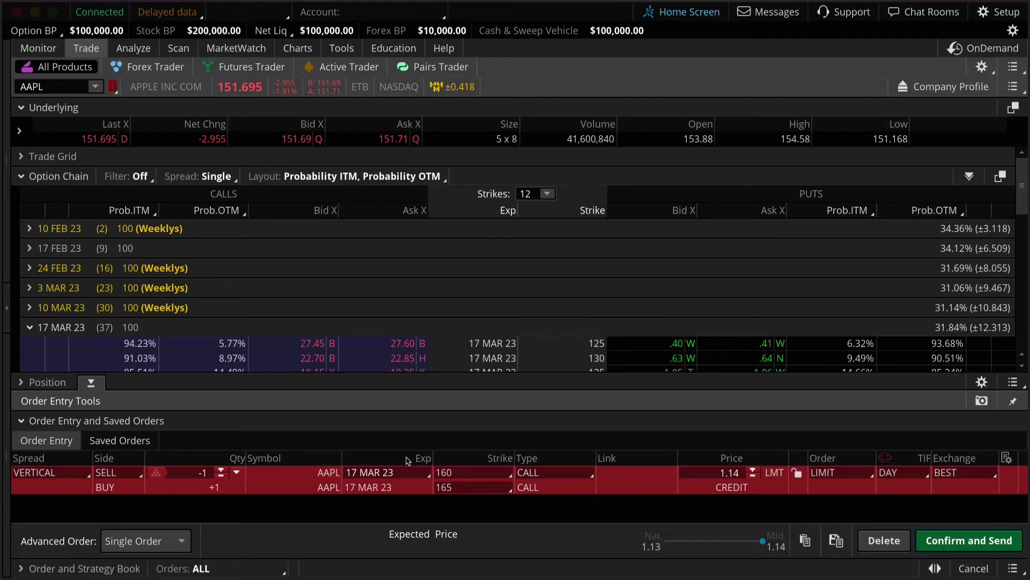
drag(392, 467, 712, 477)
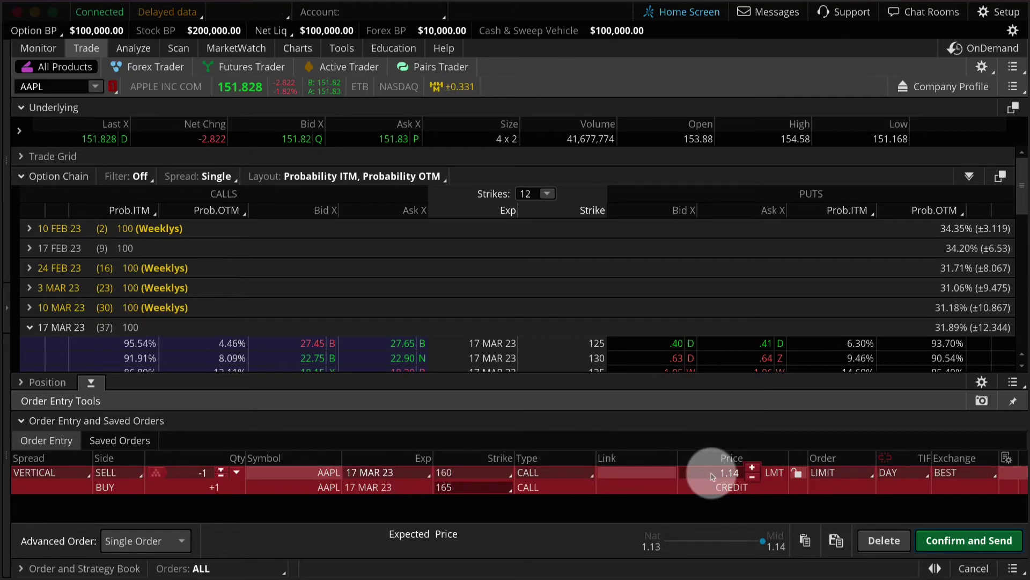
click(798, 473)
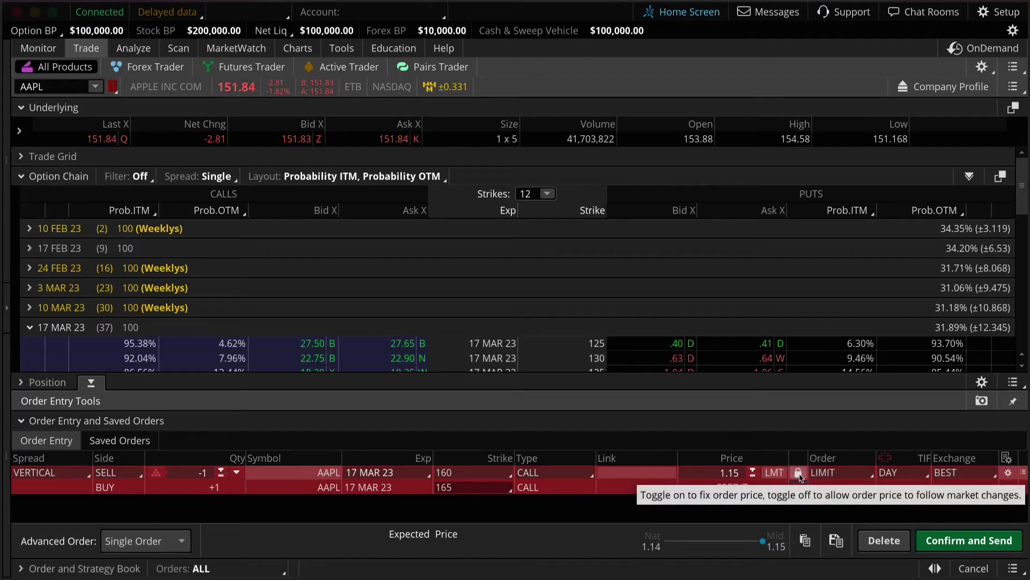
click(728, 481)
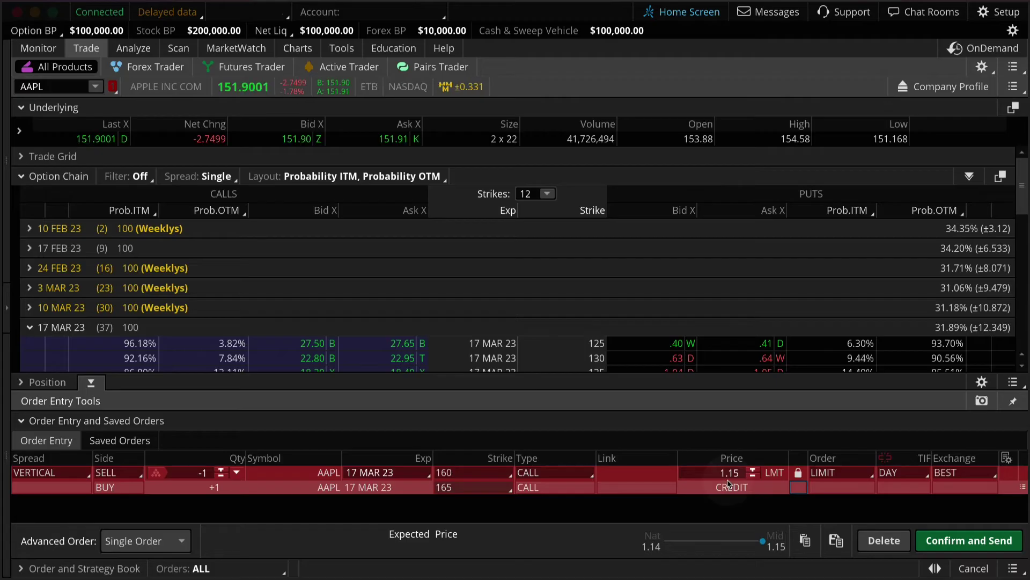
mouse_move(728, 481)
mouse_down()
mouse_move(472, 474)
mouse_move(692, 489)
mouse_move(701, 479)
mouse_up()
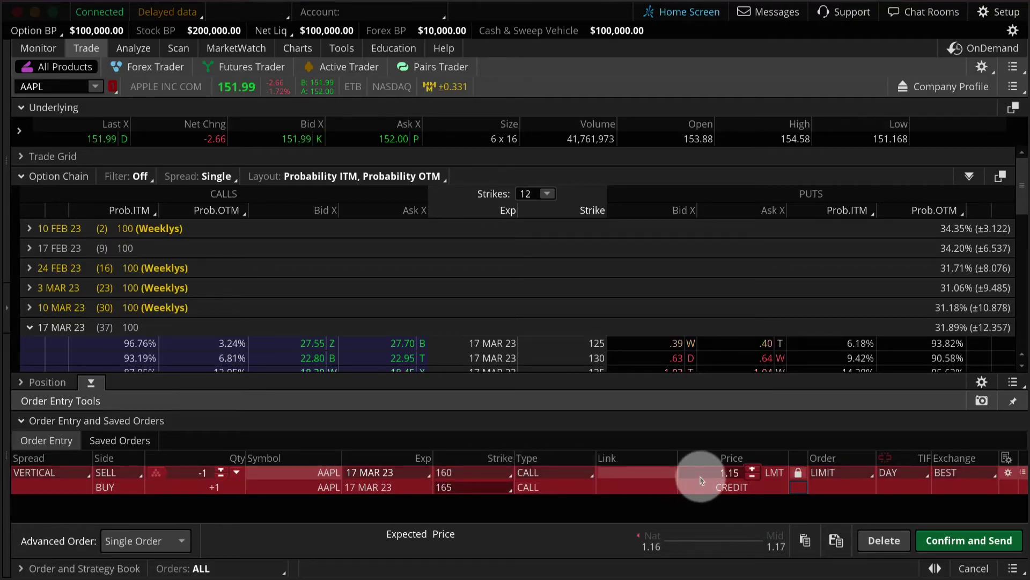
drag(701, 479, 544, 443)
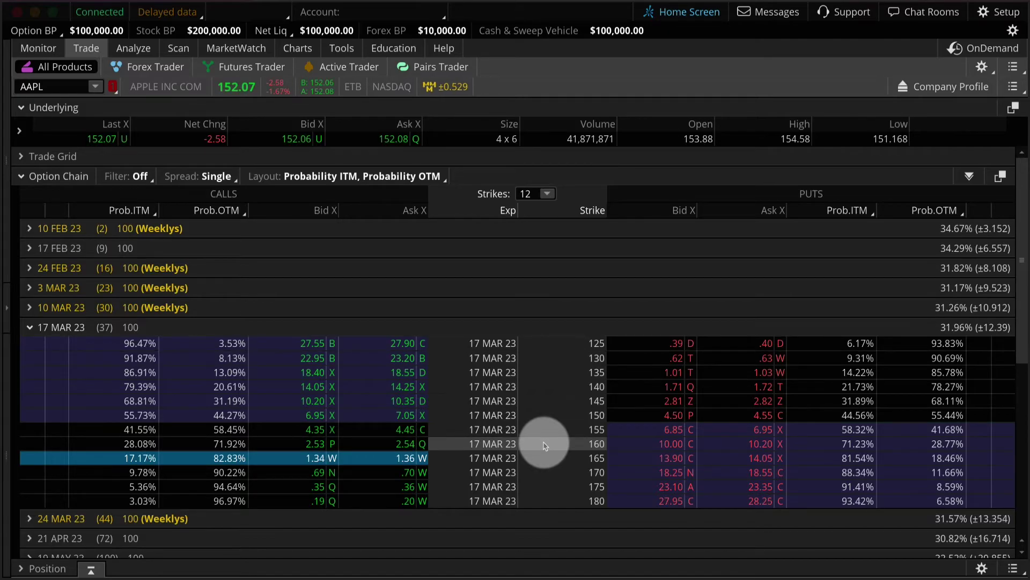
drag(544, 444, 243, 451)
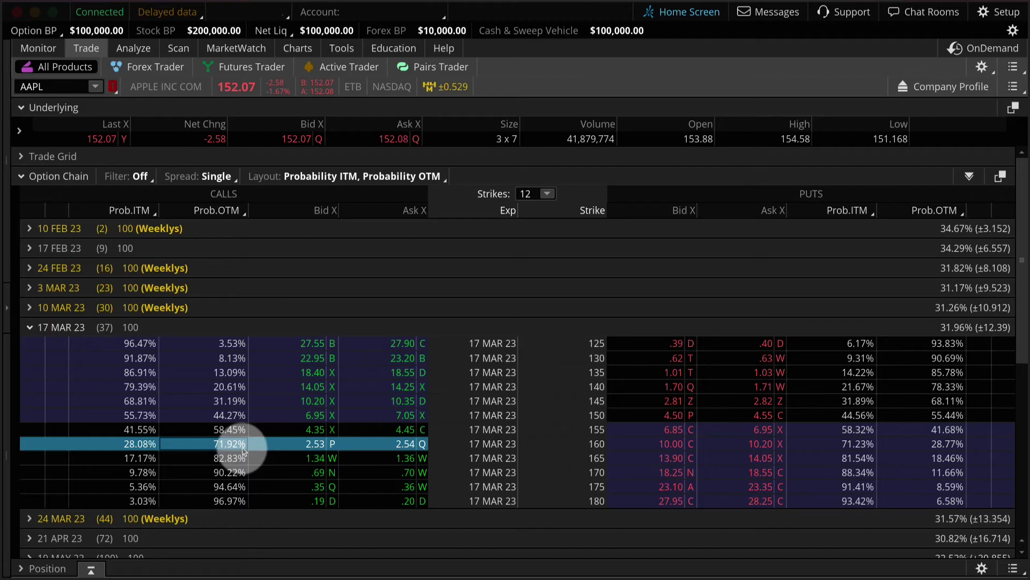
drag(243, 449, 92, 570)
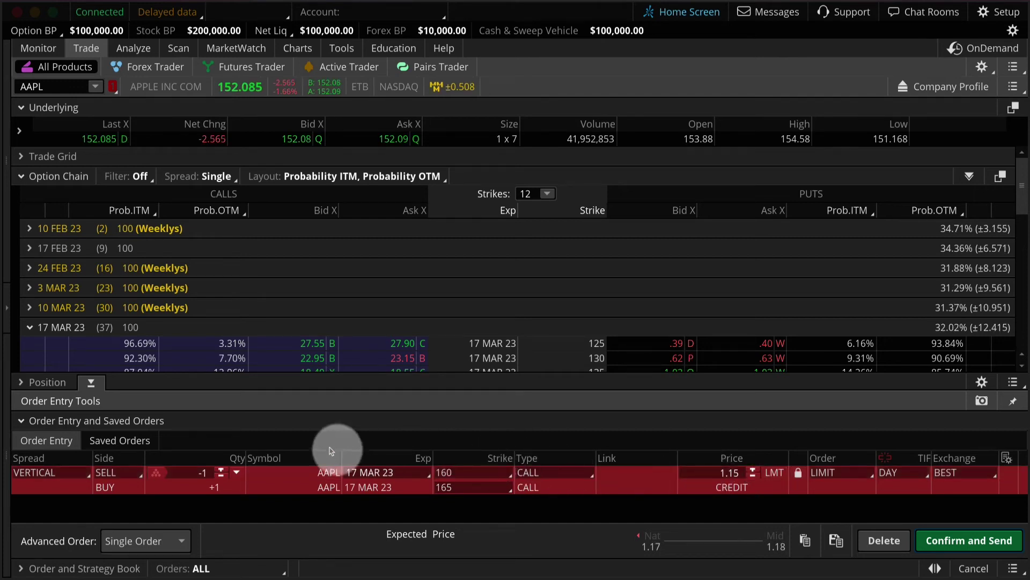
click(91, 382)
click(91, 384)
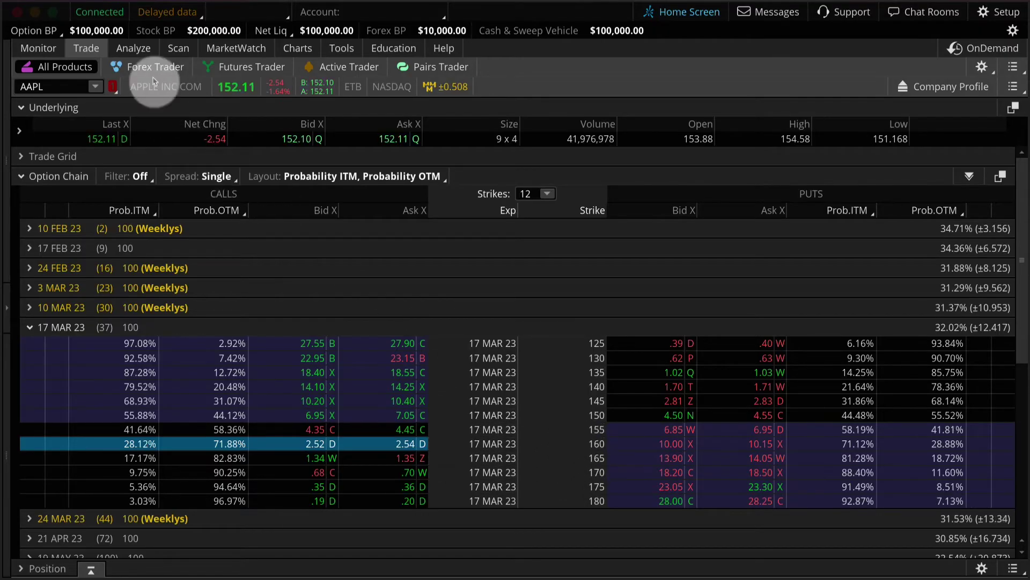
Return to AAPL probability analysis and drag the Price Slices splitter up to shorten the chart
click(147, 49)
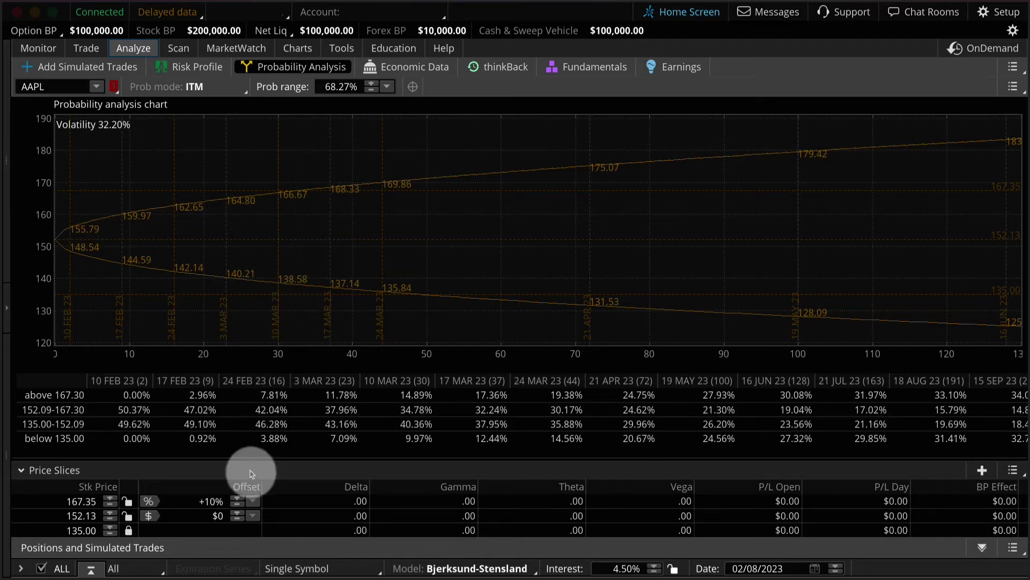
drag(249, 458, 248, 357)
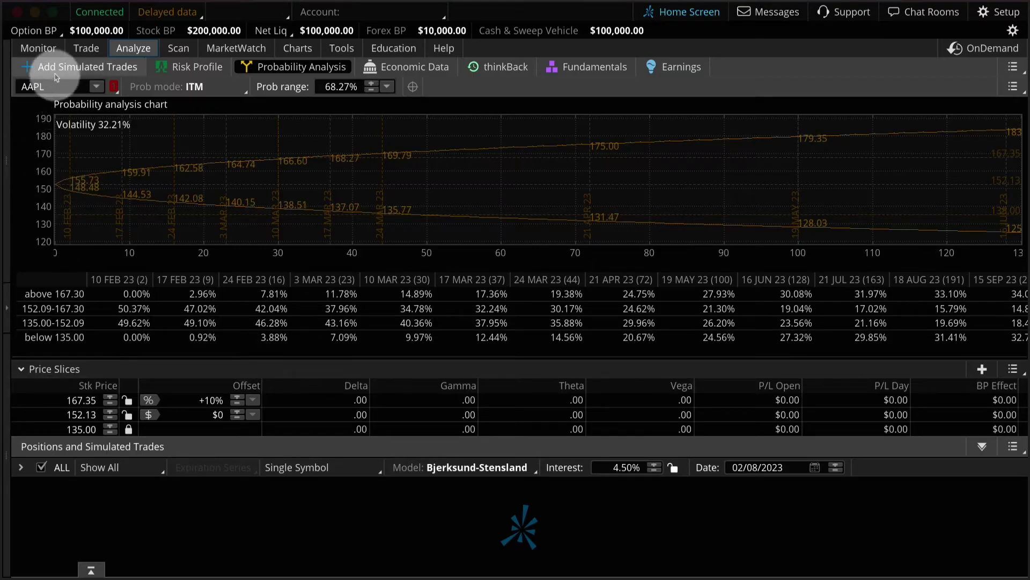
Show the account's positions to review XOM's 100 shares and short 17 FEB 23 110 put
click(38, 48)
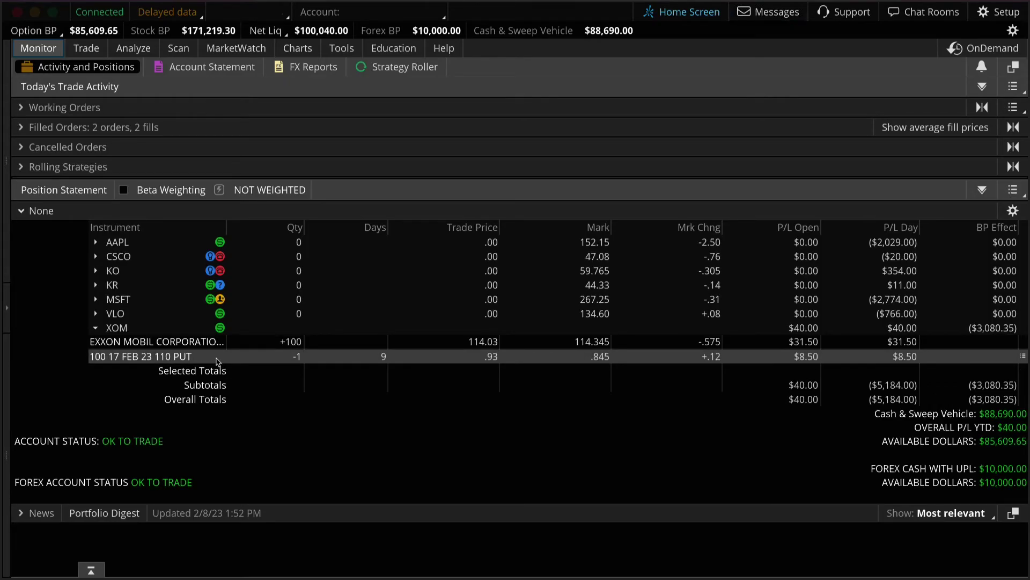
Load XOM in Probability Analysis and uncheck the stock leg, leaving only the short 110 put
click(142, 48)
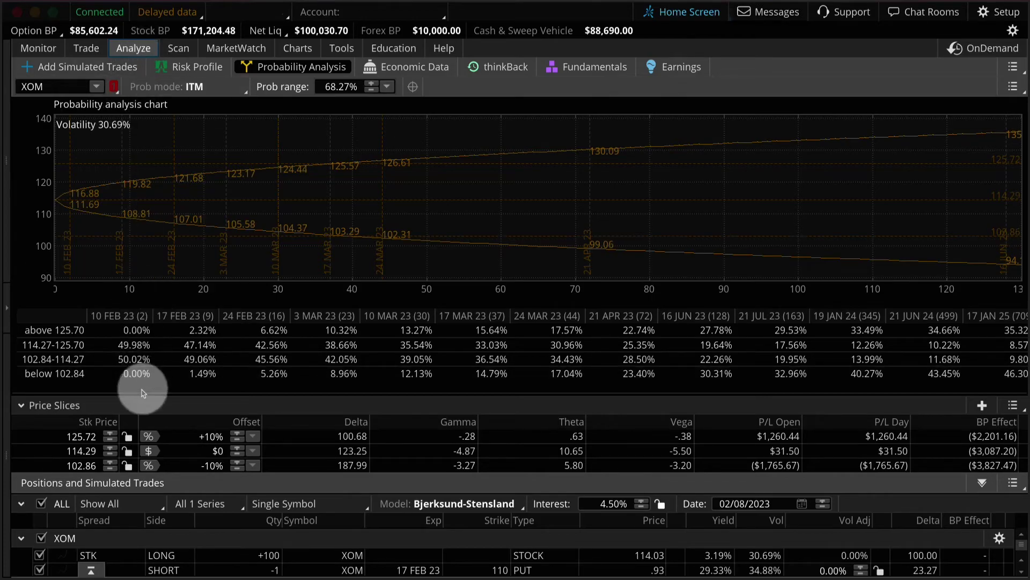
drag(141, 394, 141, 369)
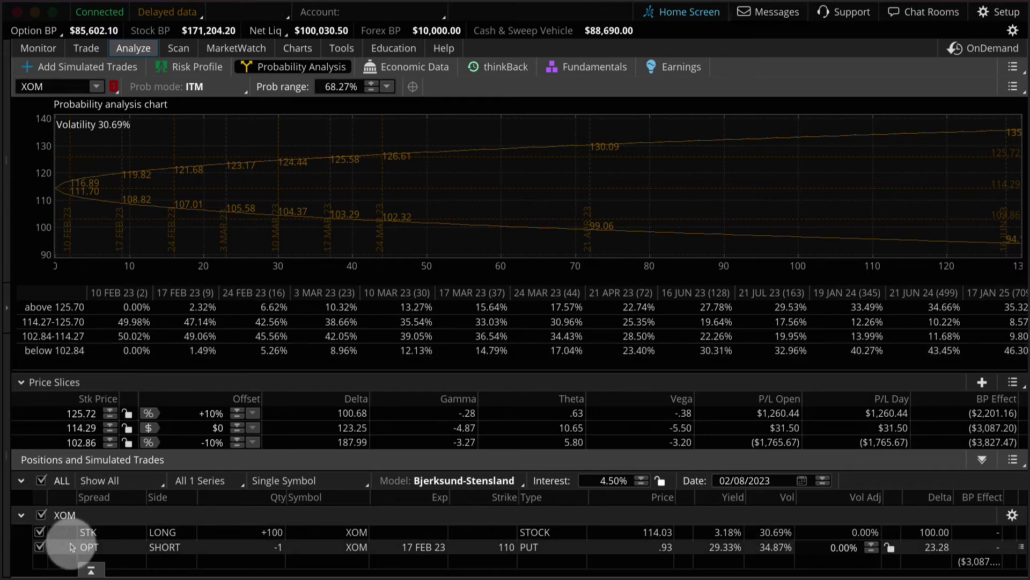
click(40, 532)
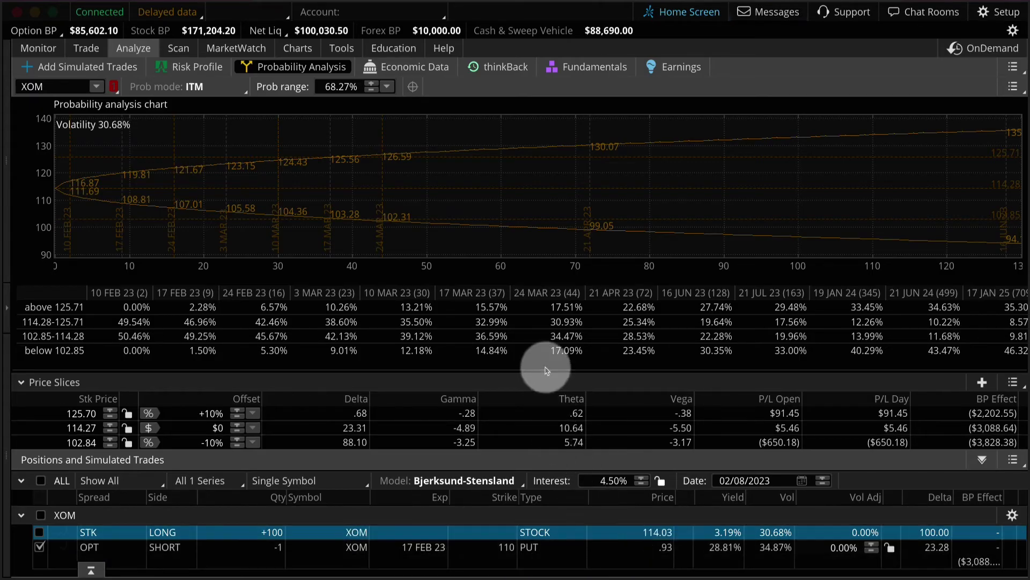
drag(545, 370, 547, 466)
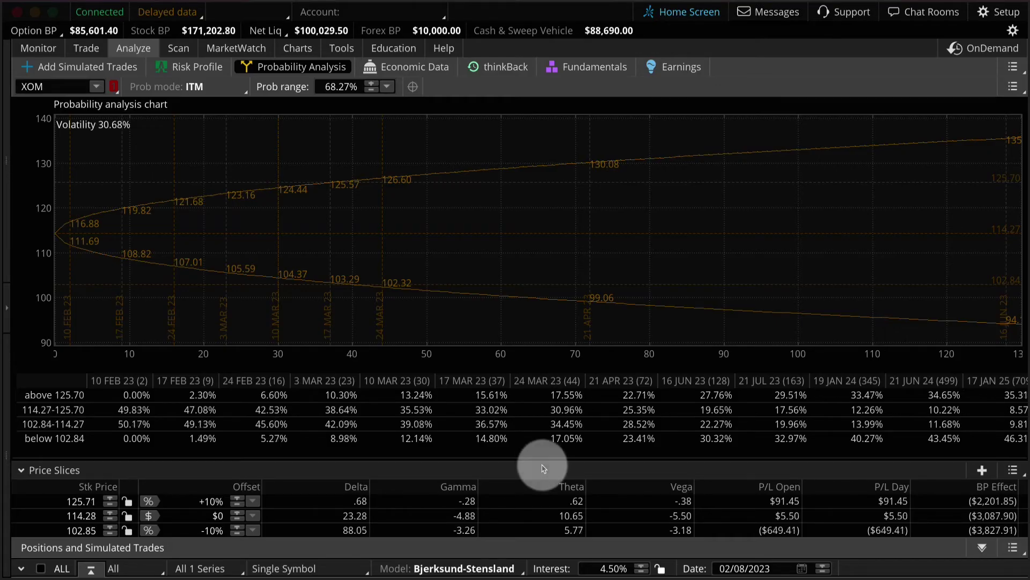
click(226, 89)
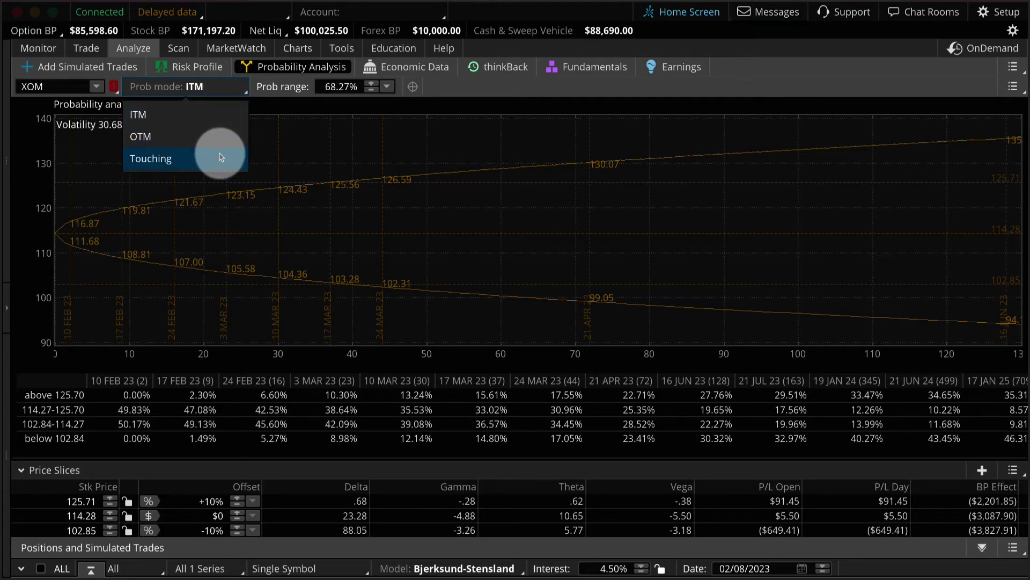
click(219, 117)
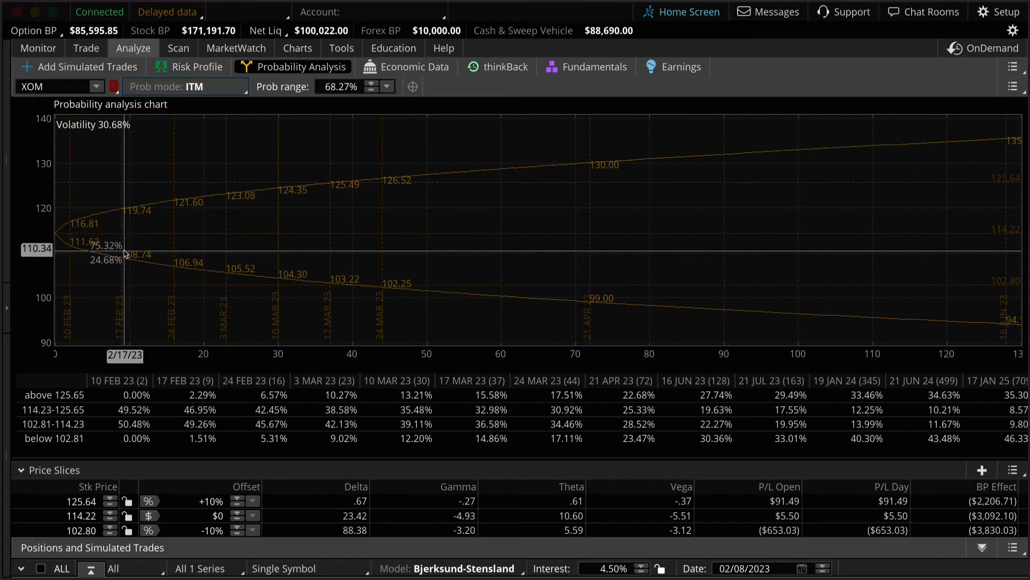
click(125, 251)
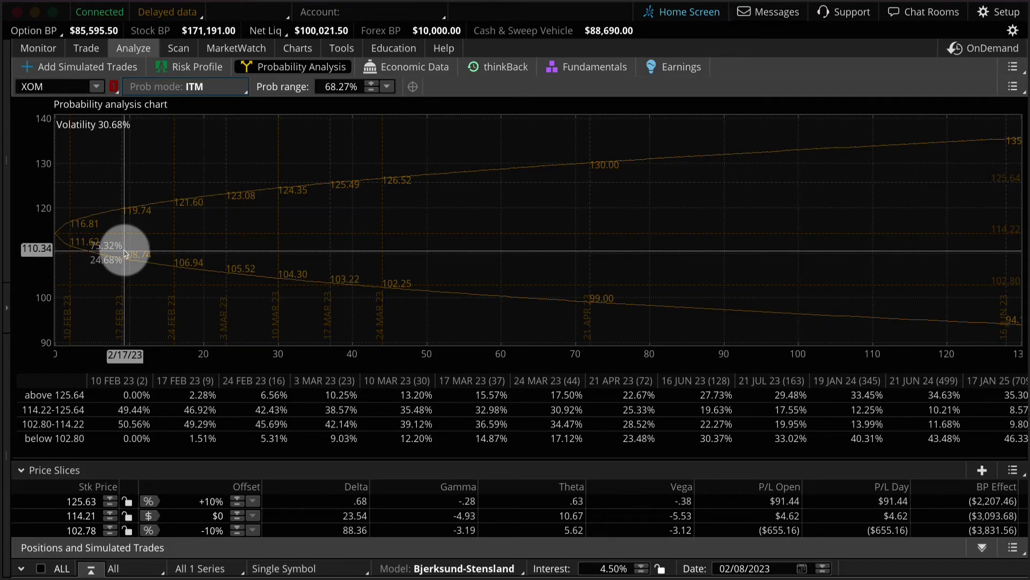
Switch the probability mode to OTM and expand the XOM position rows below the chart
click(197, 87)
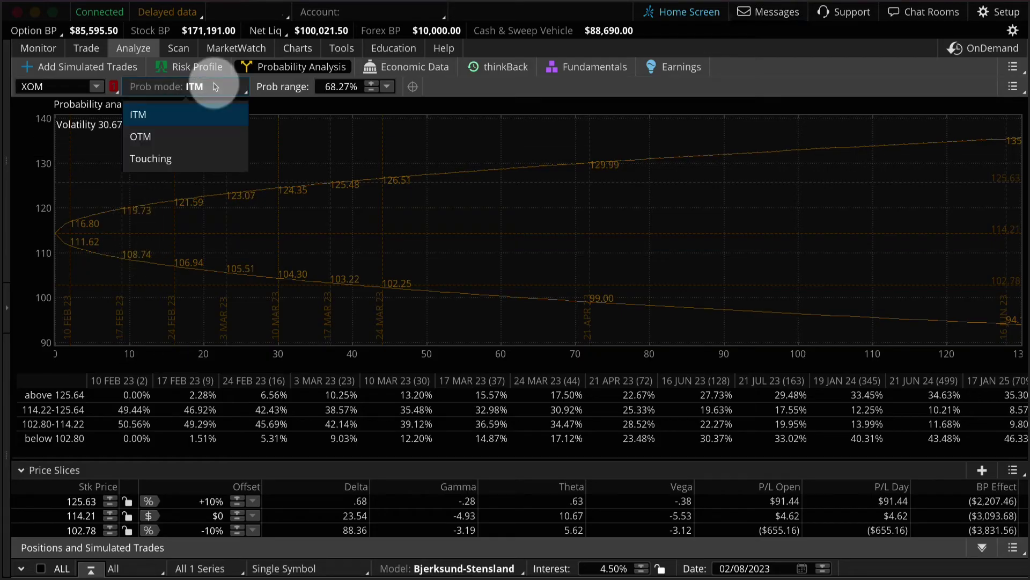
click(203, 134)
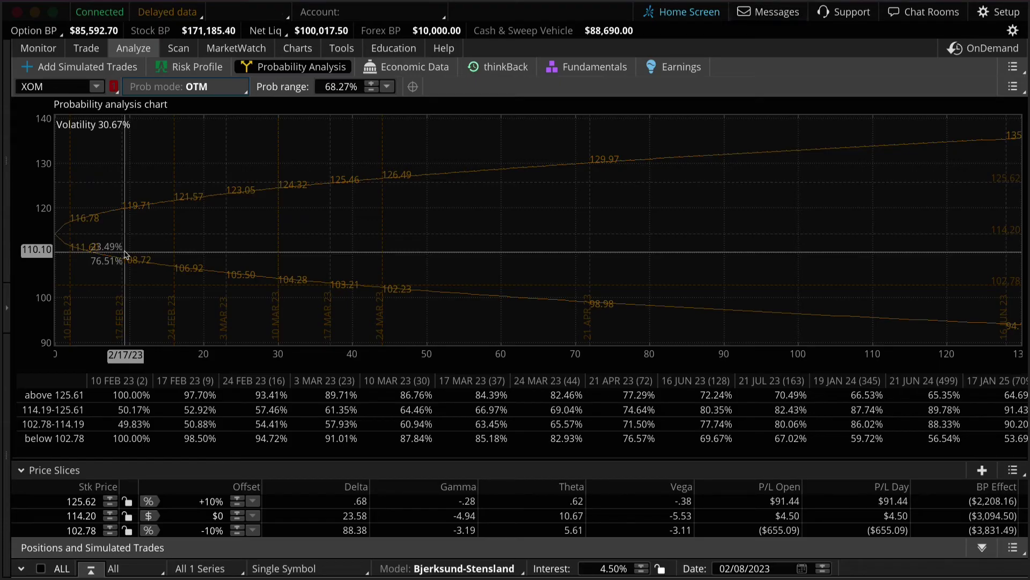
drag(125, 254, 131, 373)
click(824, 487)
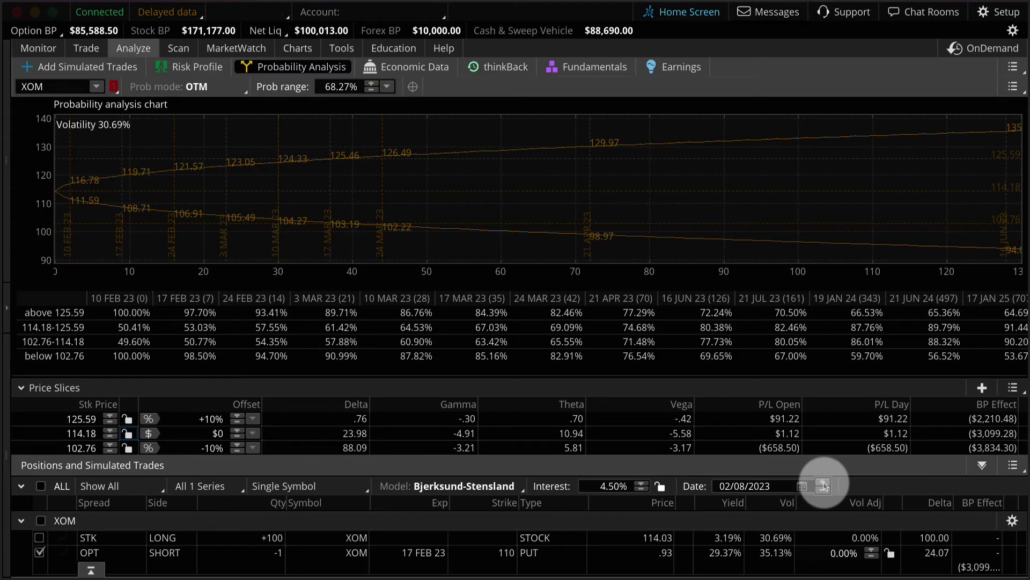
Advance the analysis date three days to 02/11/2023 and read OTM probabilities at the 2/17/23 expiration
click(824, 484)
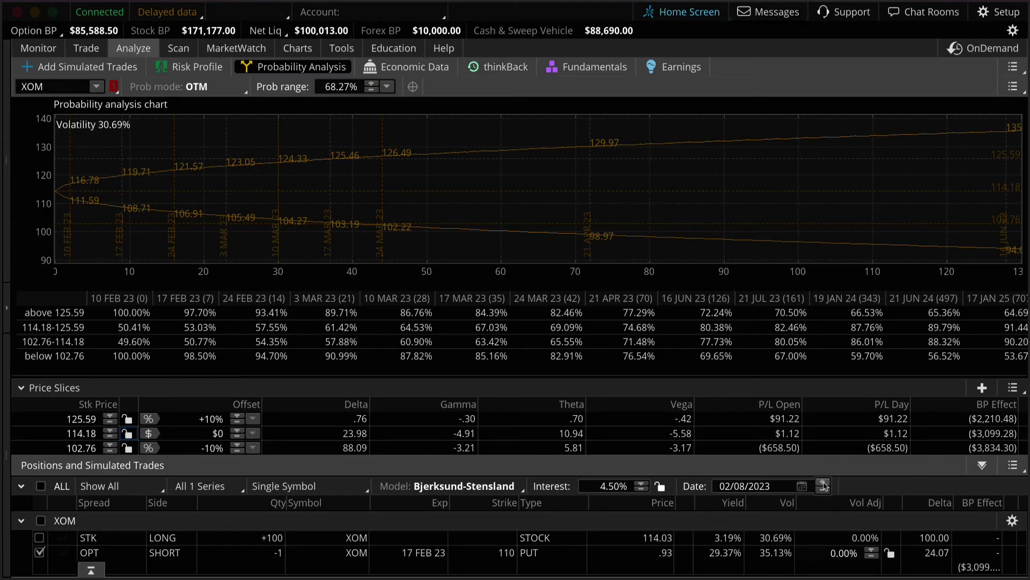
click(824, 484)
click(823, 484)
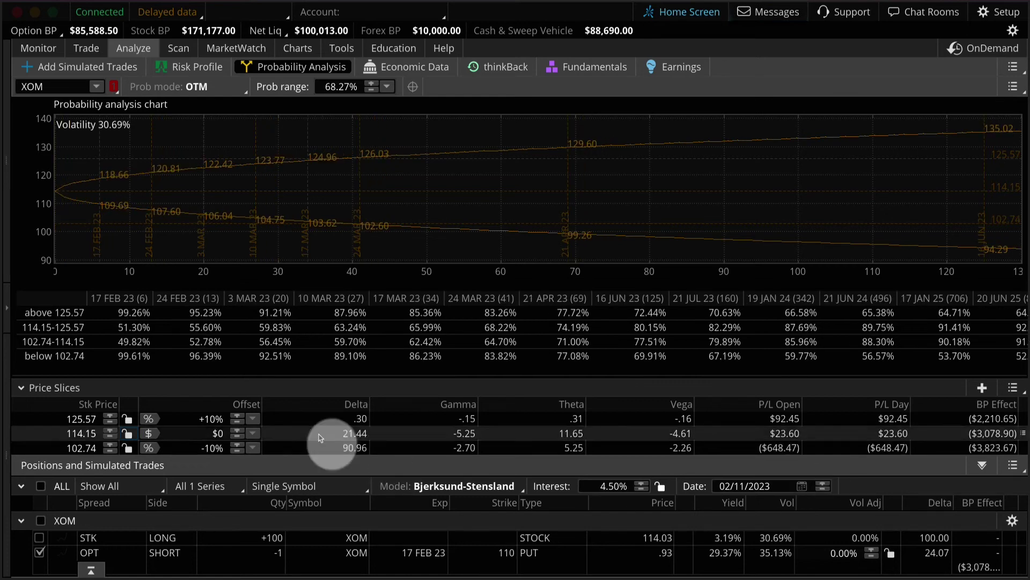
drag(306, 430, 340, 453)
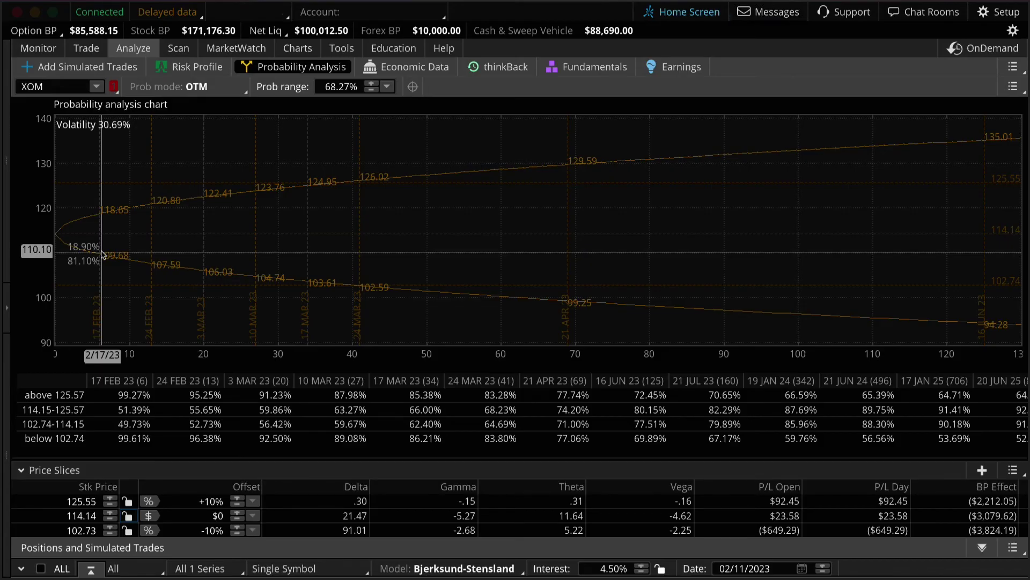
click(102, 255)
click(153, 439)
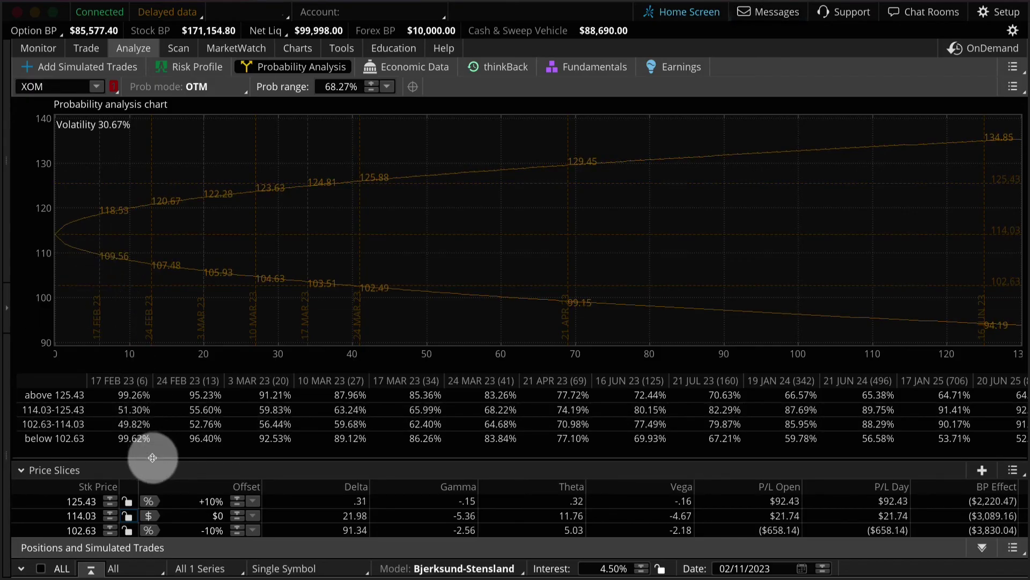
drag(149, 453, 157, 358)
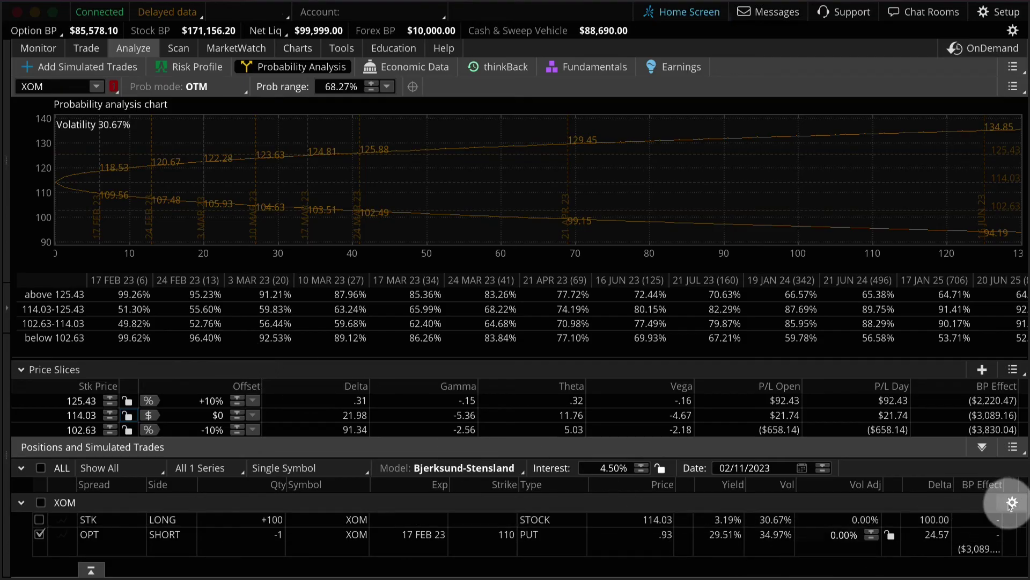
Enter 111 as the simulated XOM stock price, shifting the slices to 122.10, 111.00 and 99.90
mouse_move(1011, 505)
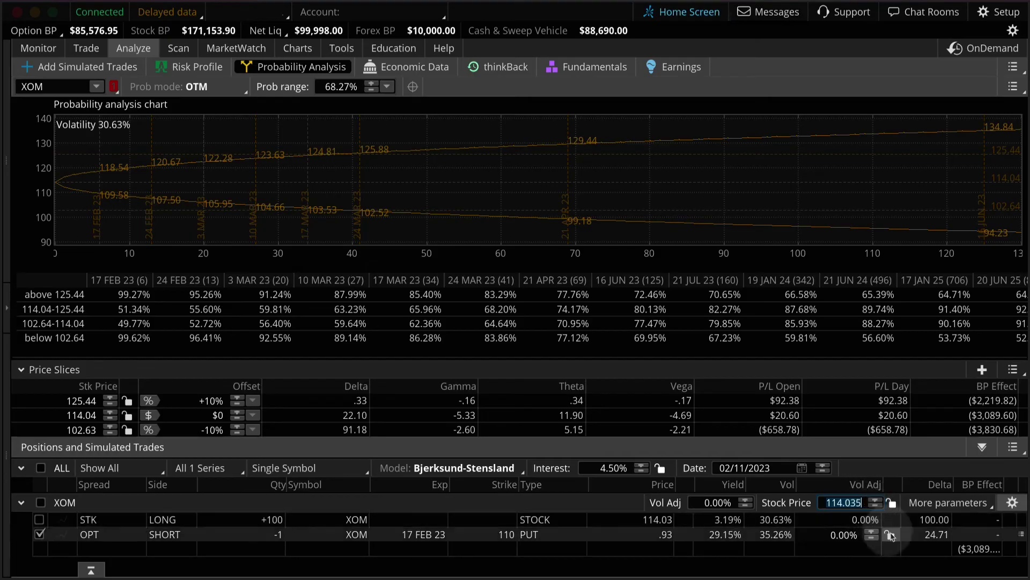
text(11)
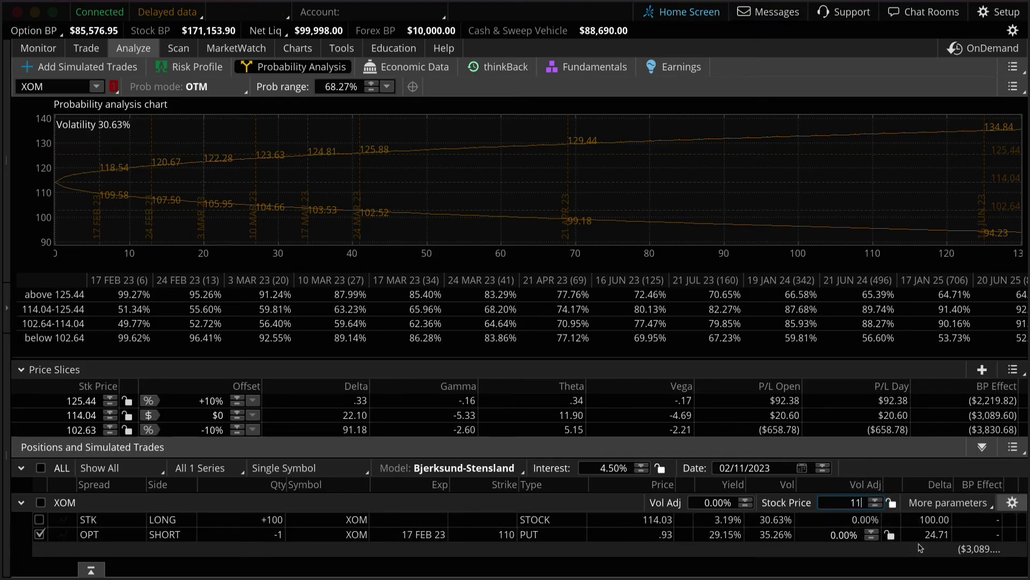
text(1)
key(Return)
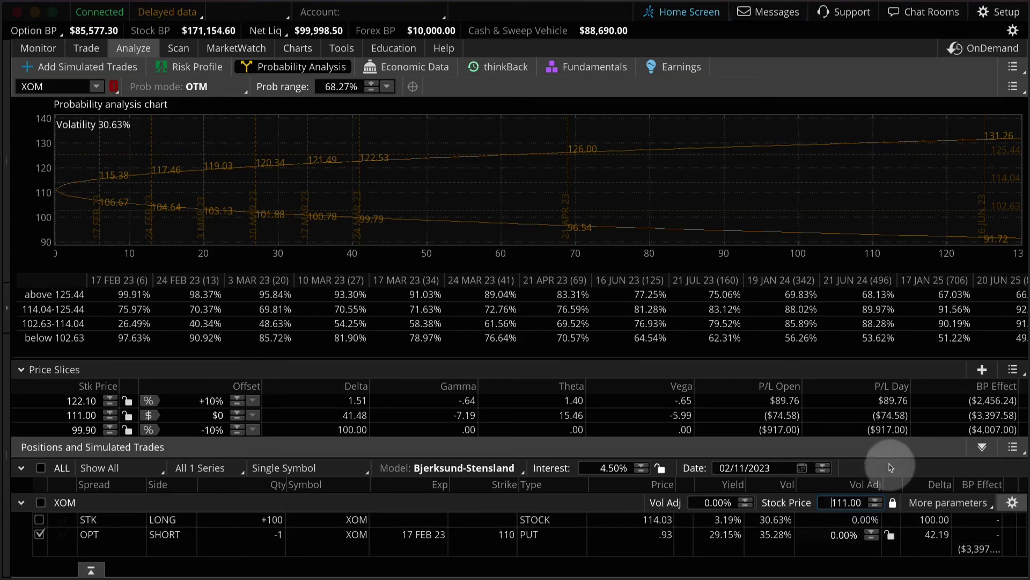
drag(882, 429, 847, 451)
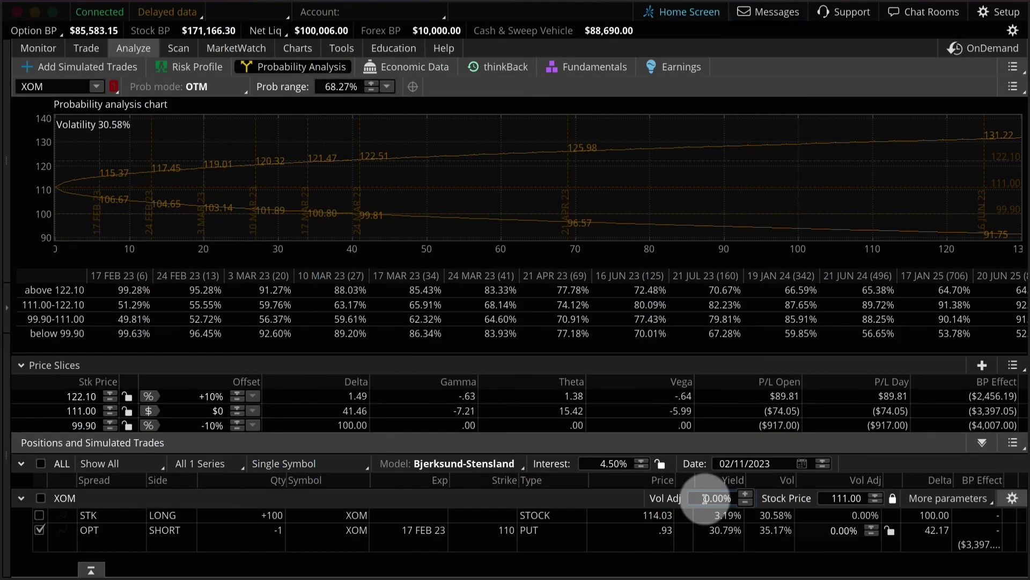
Apply a +8% volatility adjustment for 38.58% volatility and read probabilities at 110 for 2/17/23
click(705, 499)
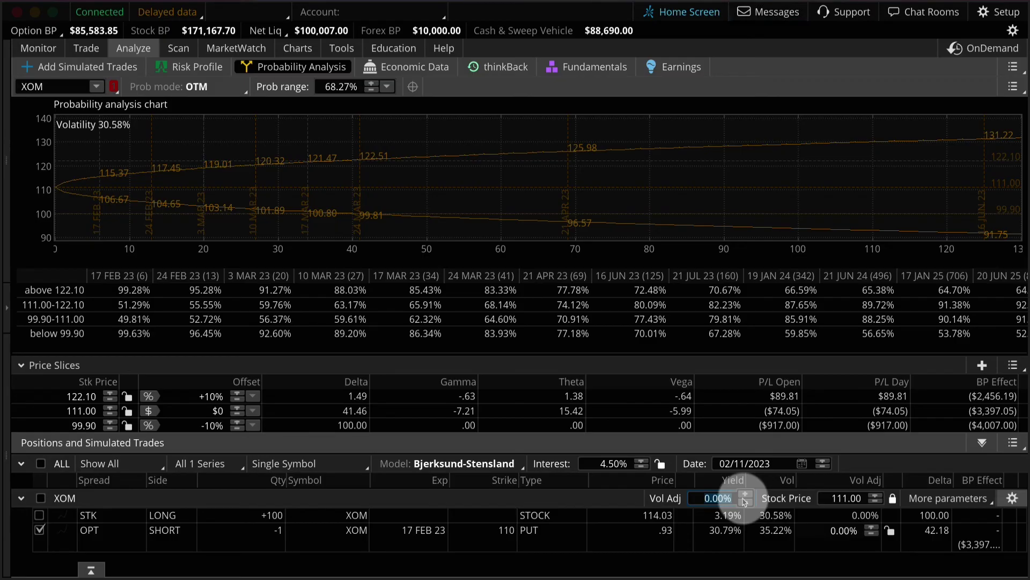
text(8)
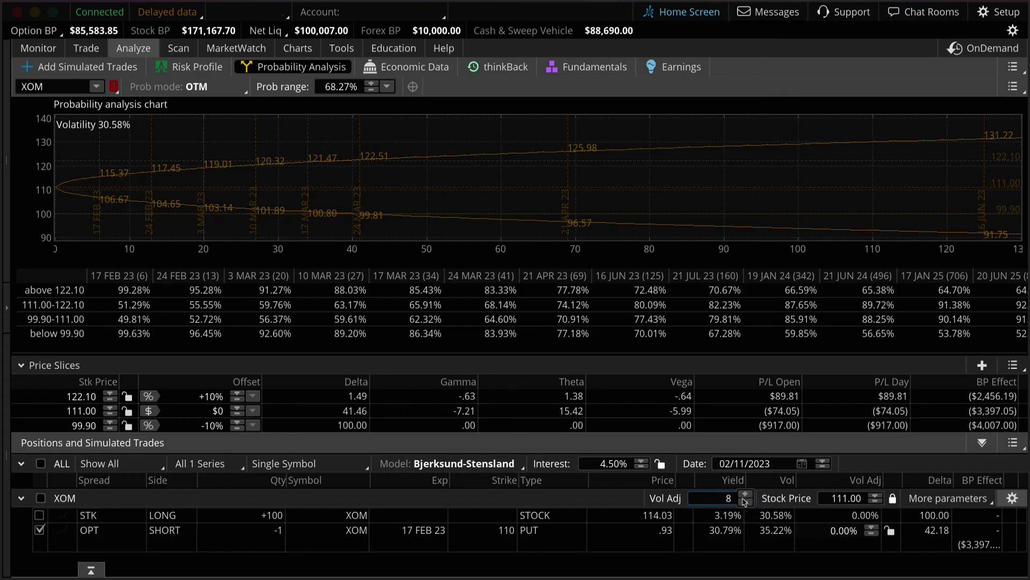
key(Return)
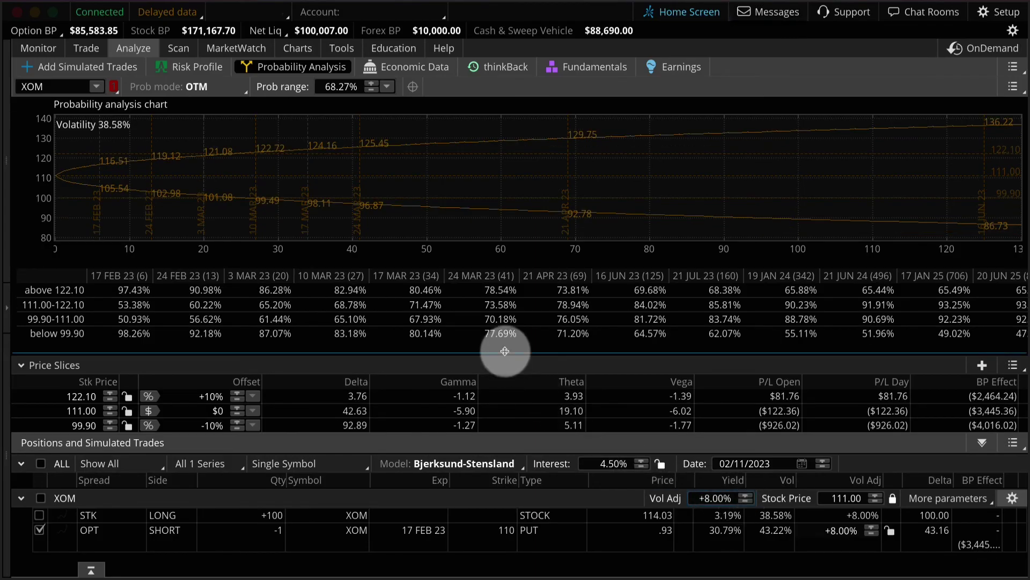
drag(505, 351, 509, 457)
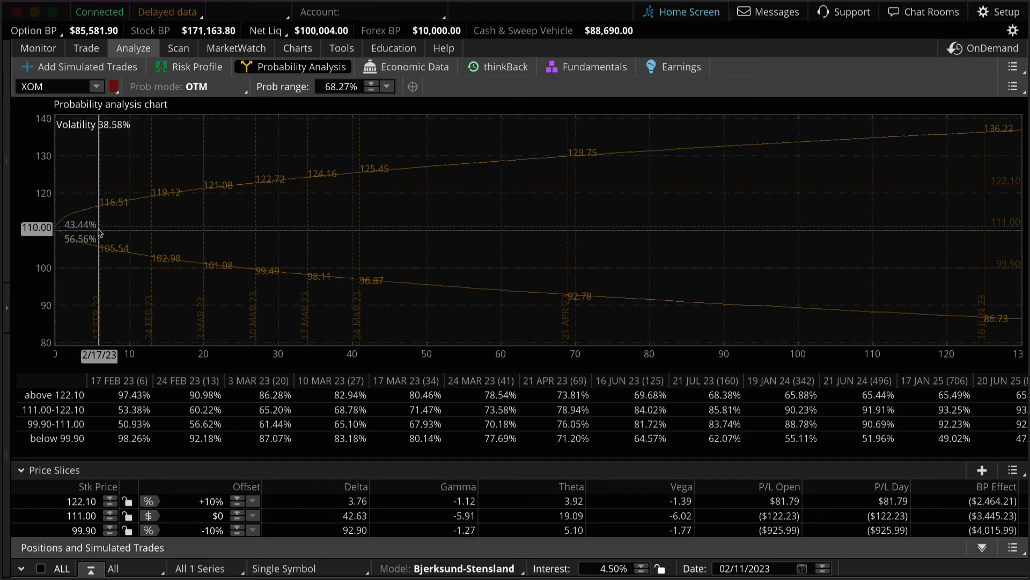
drag(98, 231, 250, 368)
drag(322, 451, 322, 338)
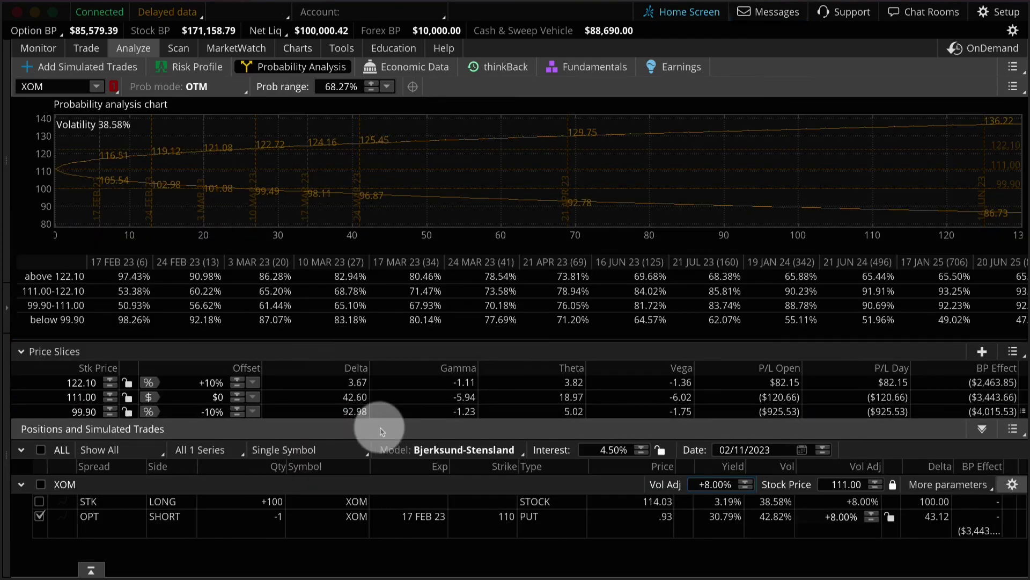
Choose Reset from the page options menu and confirm with Yes
click(1012, 70)
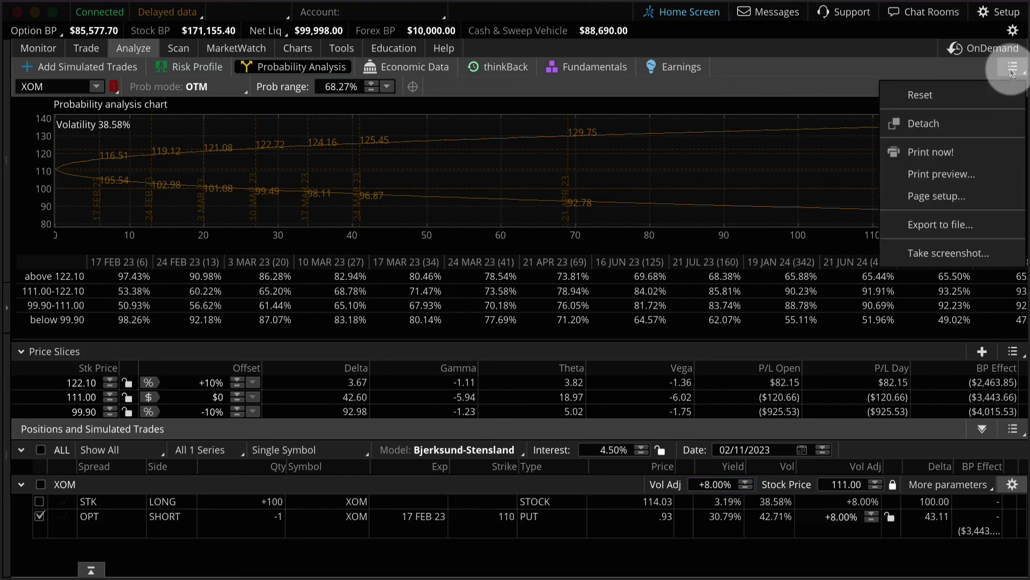
click(970, 91)
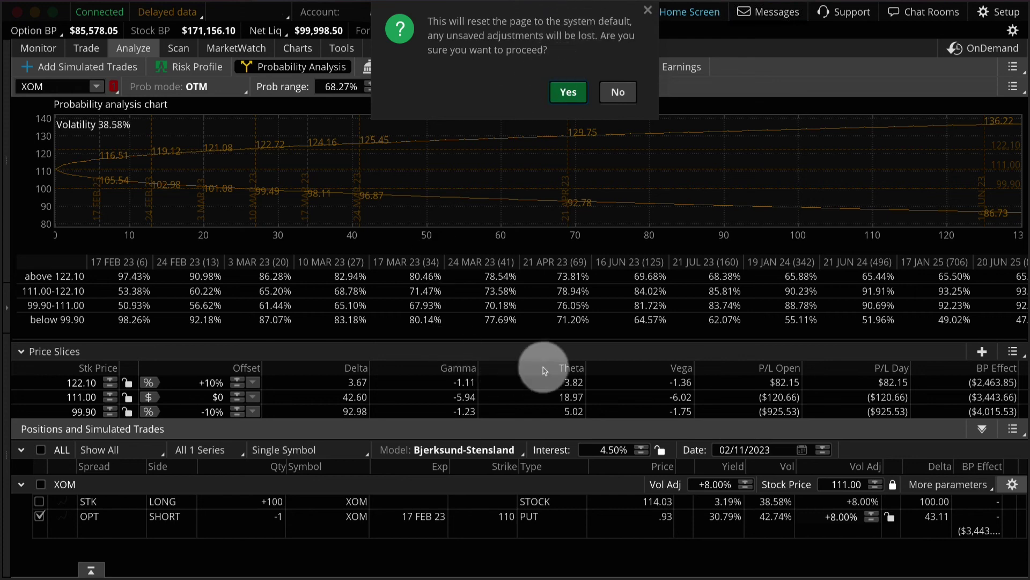
click(569, 93)
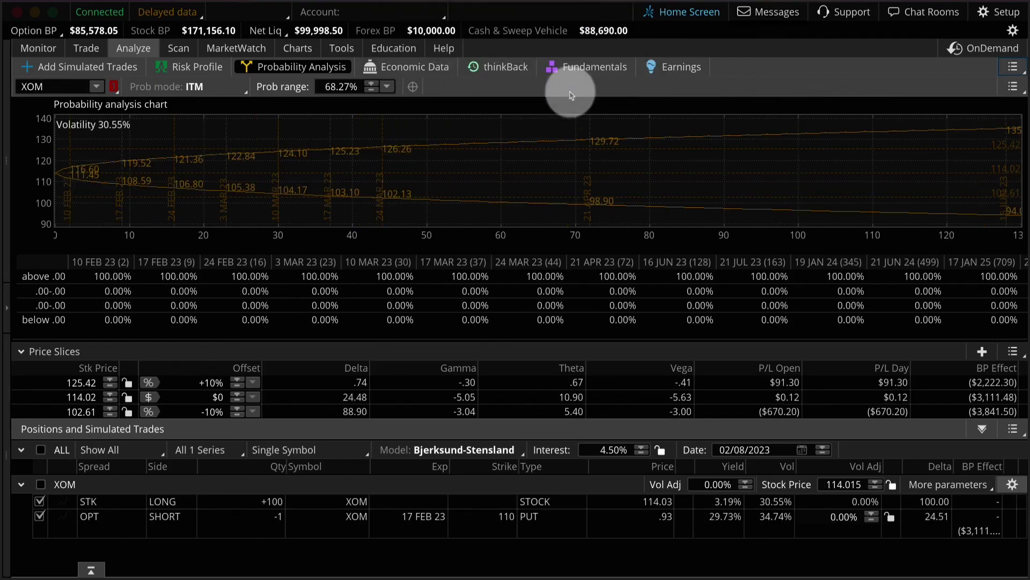